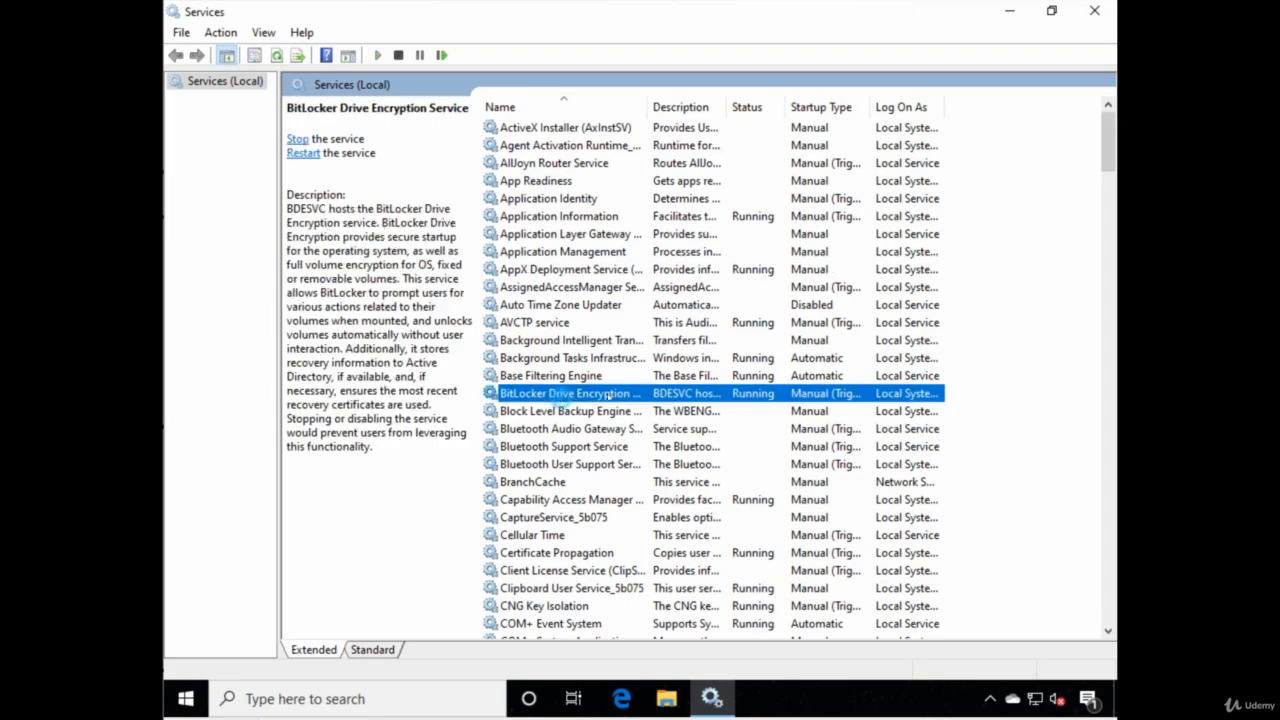
Find and select the Print Spooler service in the list of local services
scroll(744, 310, down, 3)
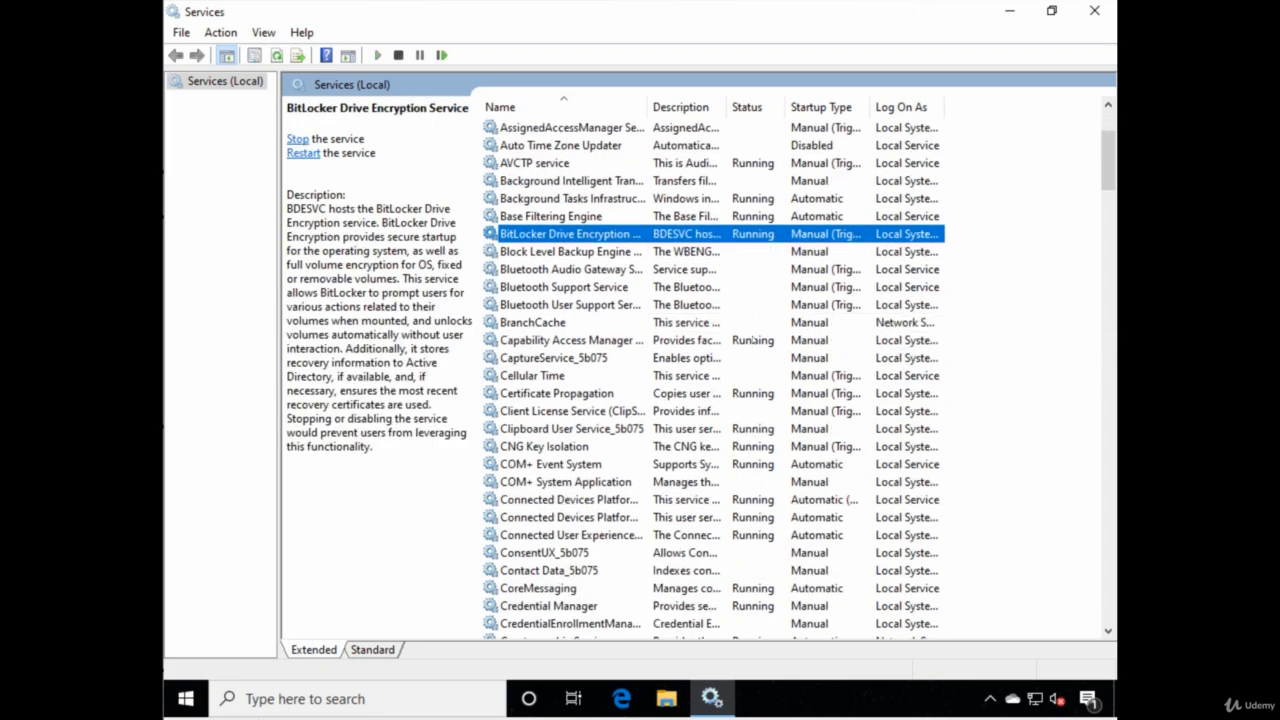
scroll(744, 310, down, 11)
scroll(665, 378, down, 20)
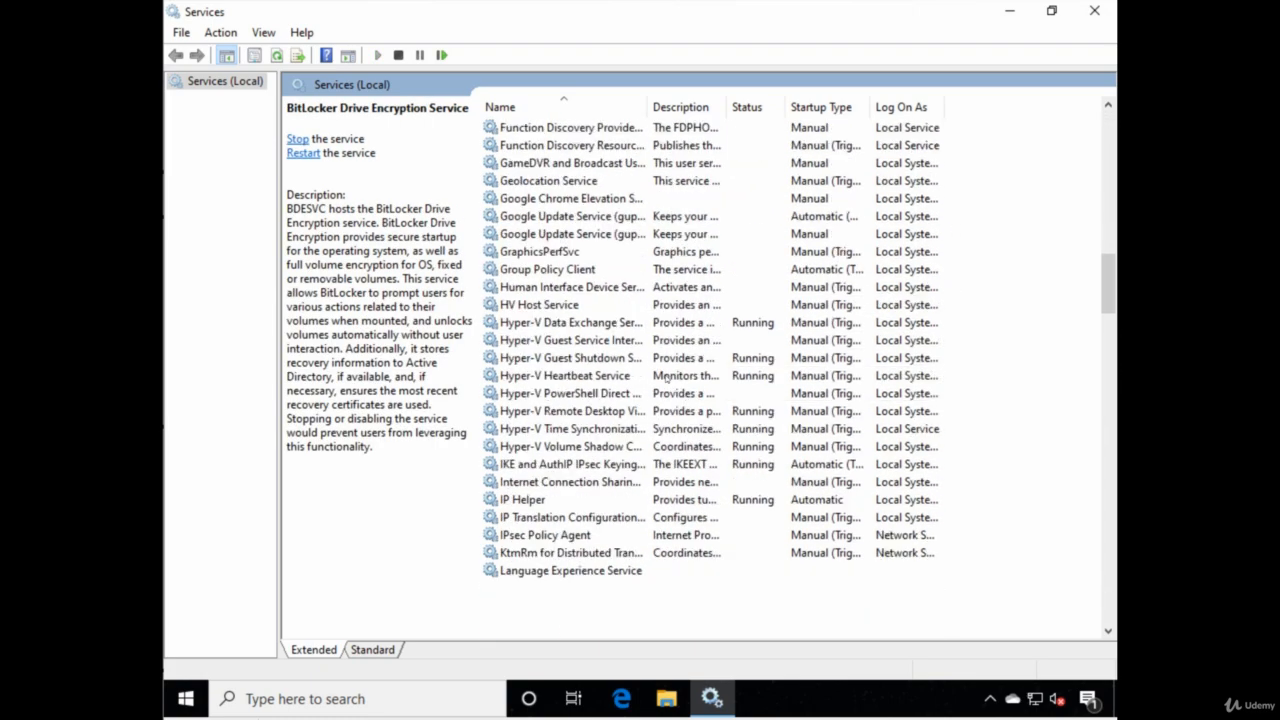
scroll(665, 379, down, 6)
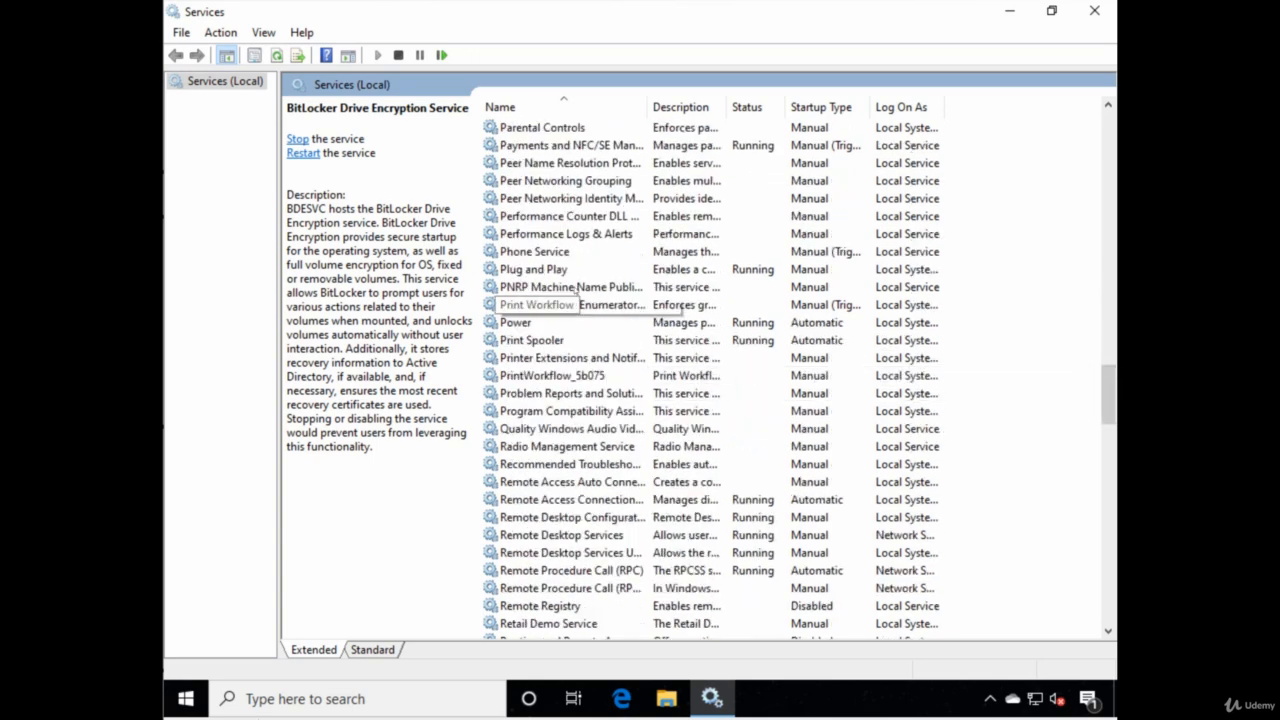
click(589, 340)
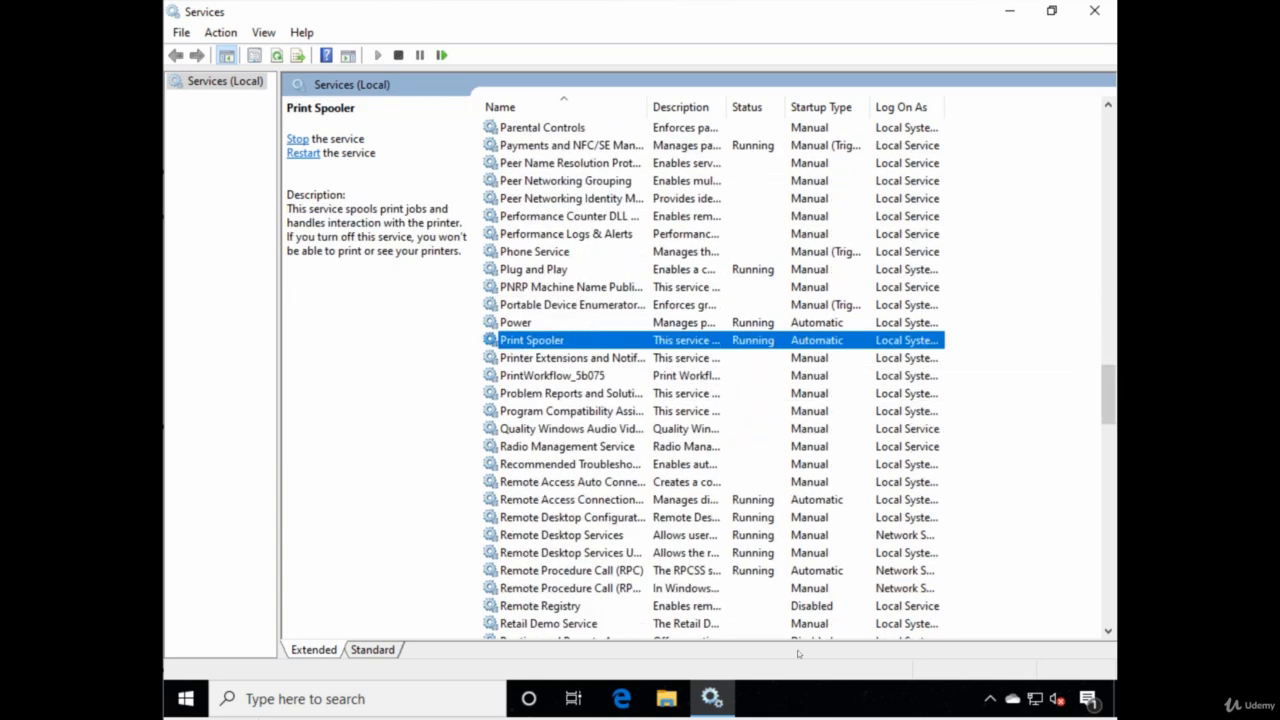
Magnify the screen to 200% and open the properties of the Print Spooler service
key(super+plus)
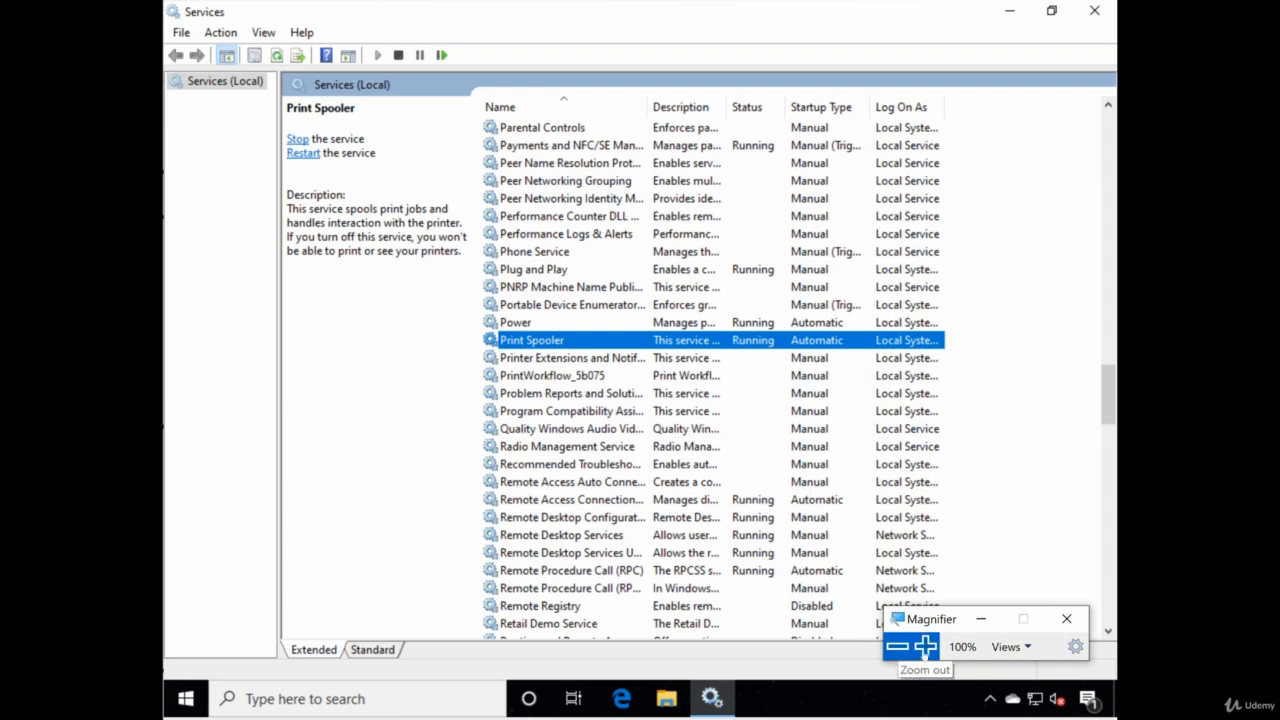
click(926, 646)
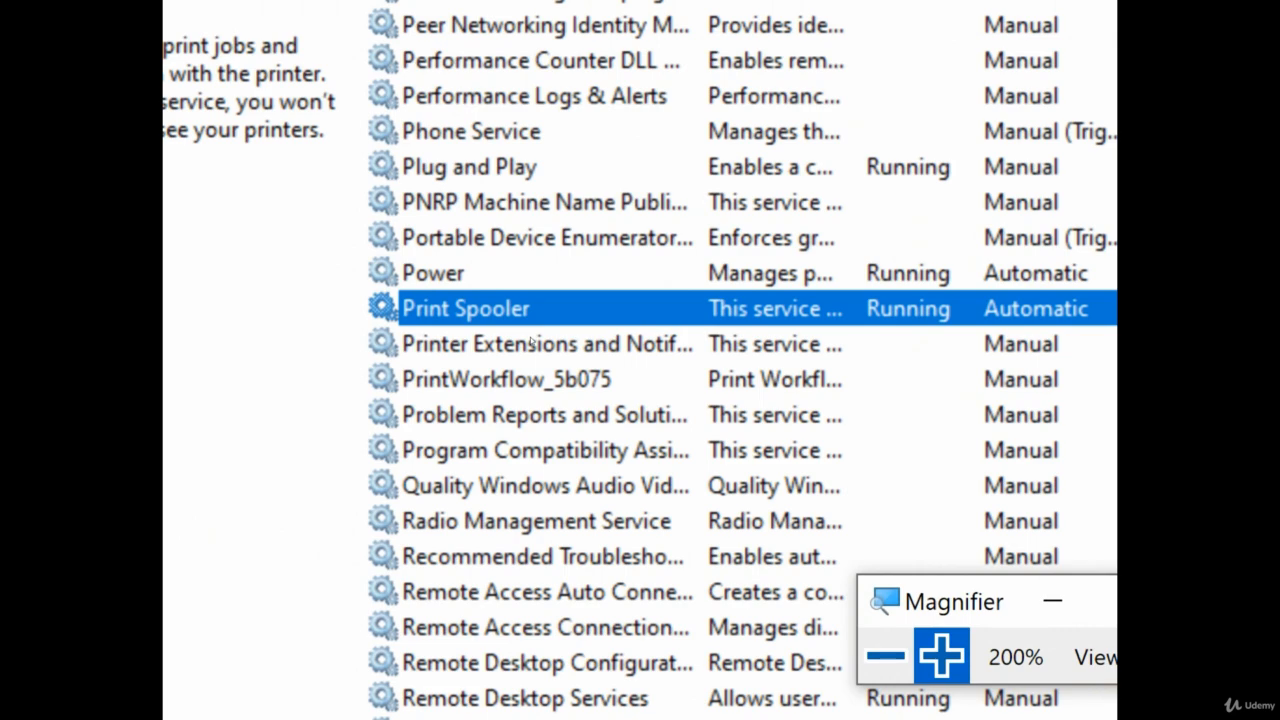
double_click(530, 323)
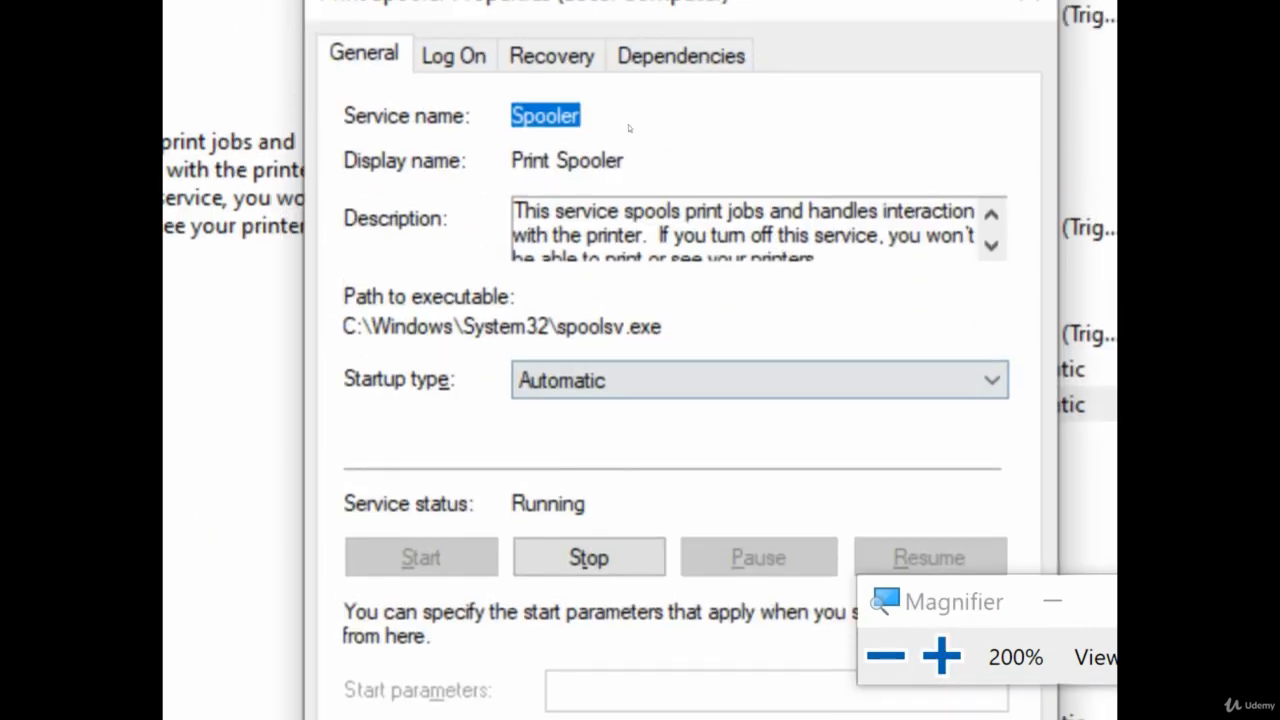
key(super+plus)
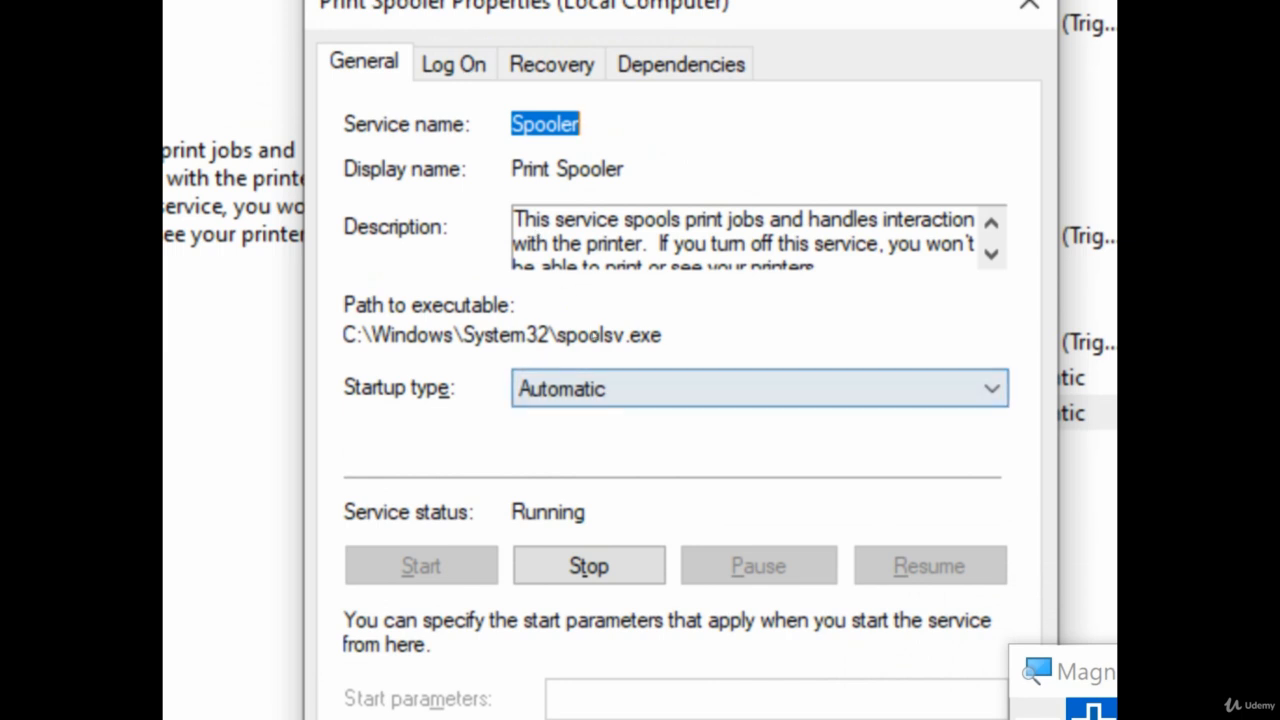
Set the Print Spooler's startup type to Automatic (Delayed Start)
click(590, 389)
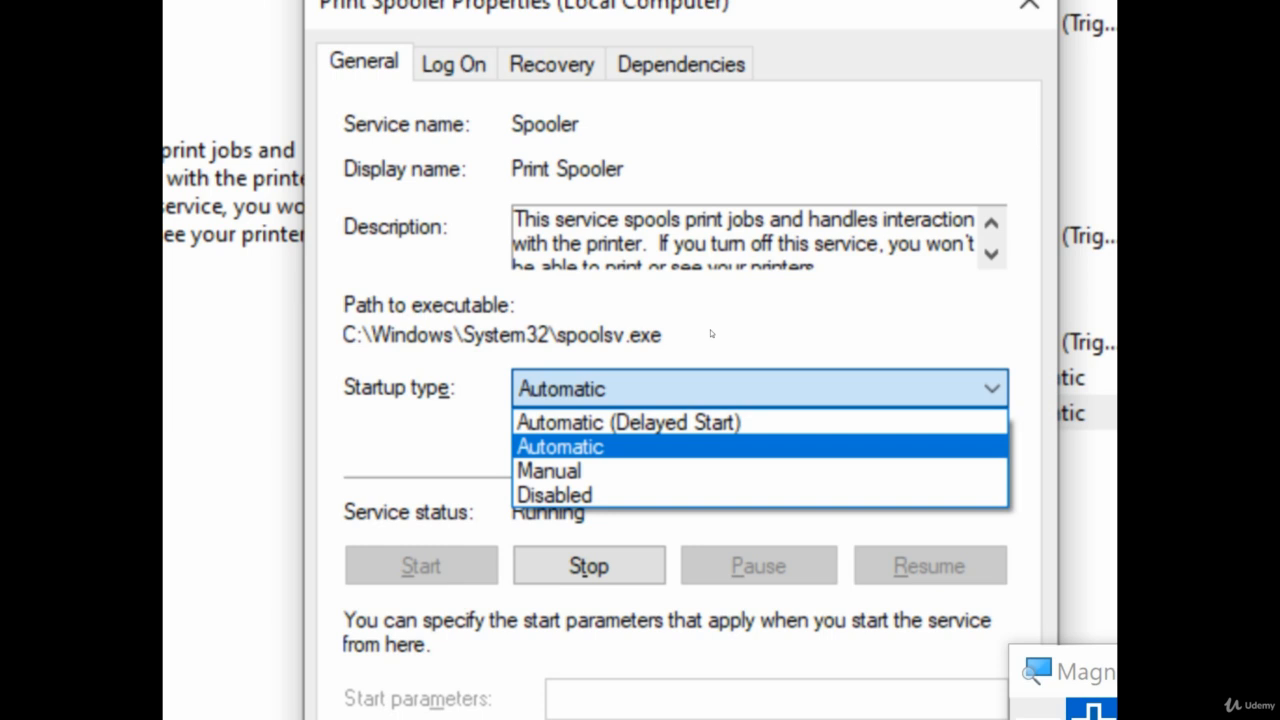
click(617, 363)
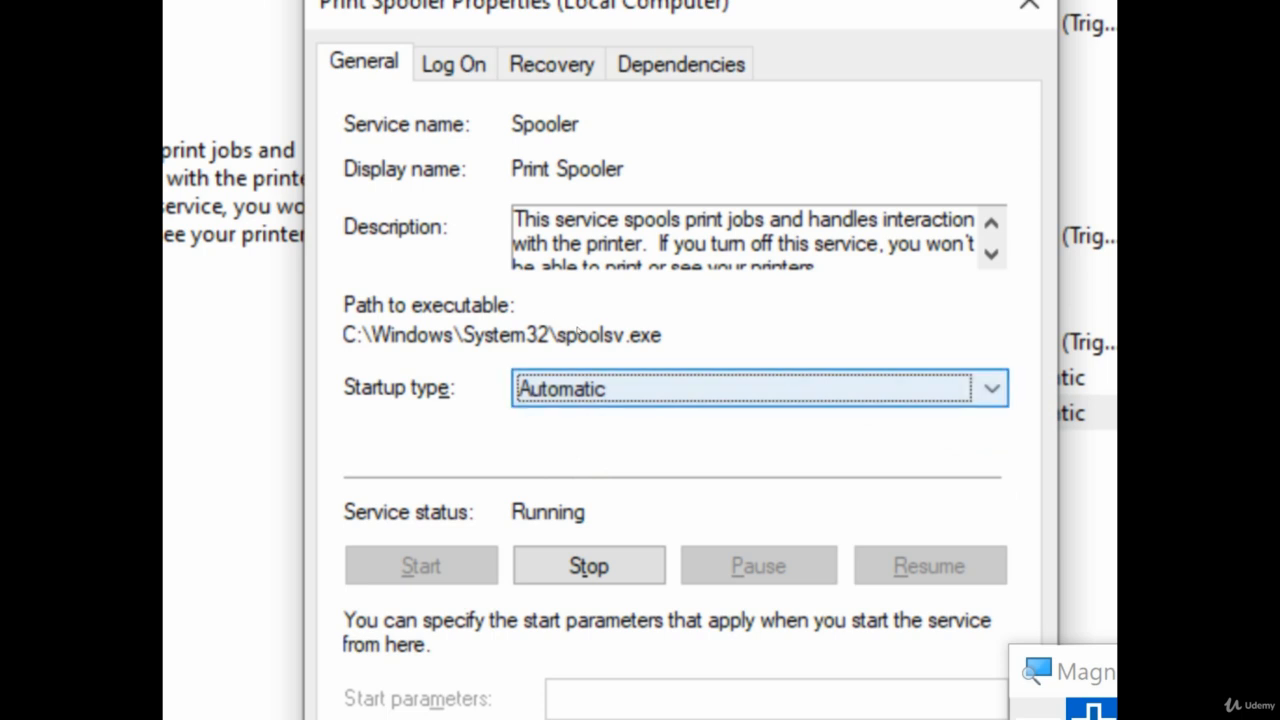
key(alt+Down)
key(Up)
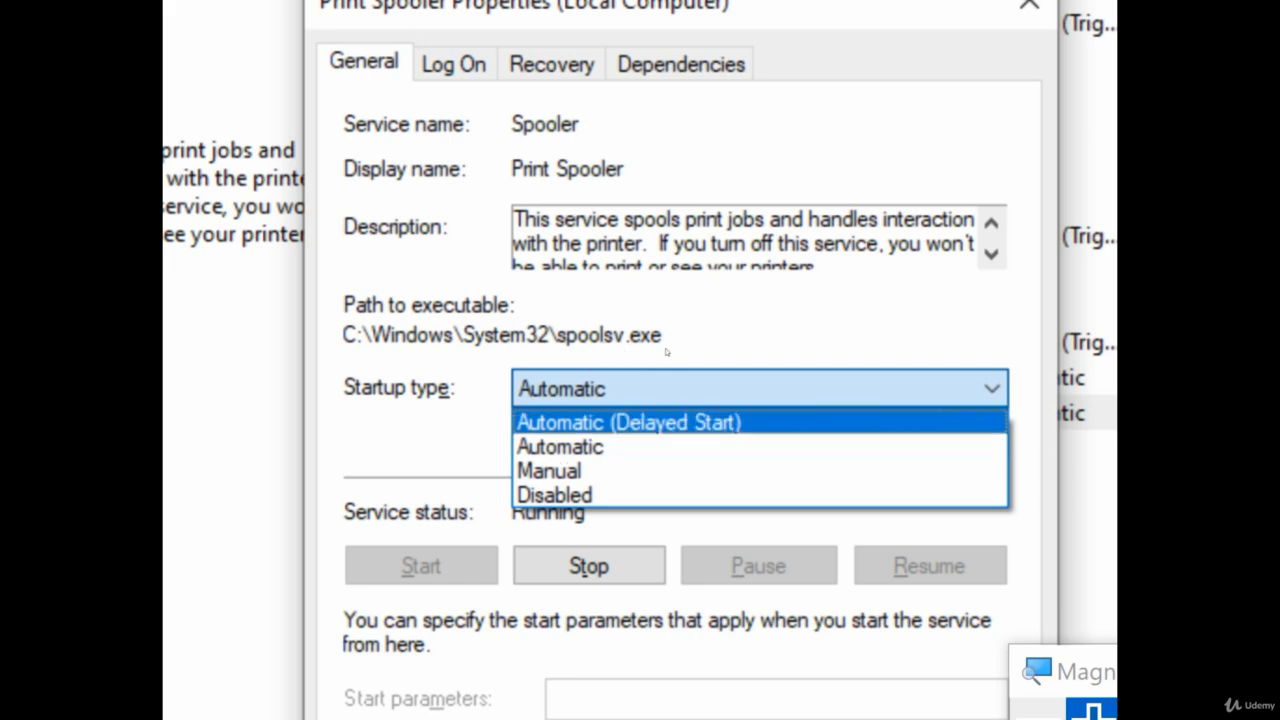
key(Return)
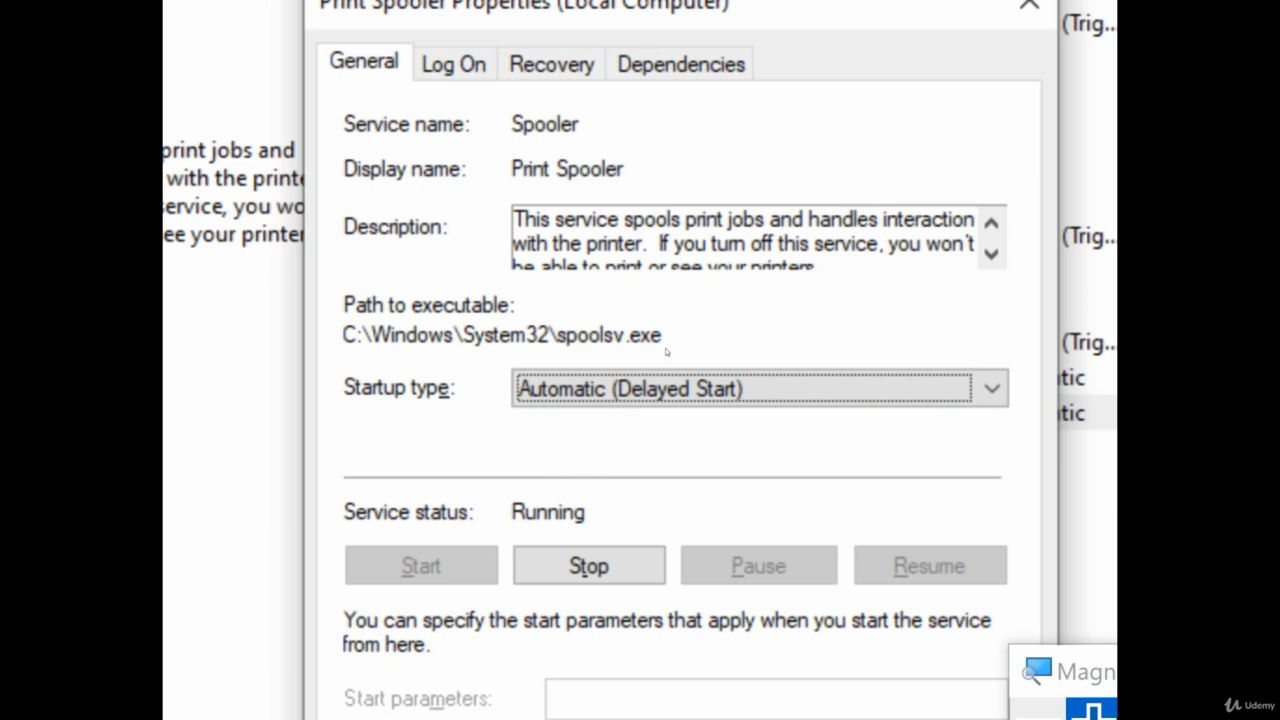
key(alt+Down)
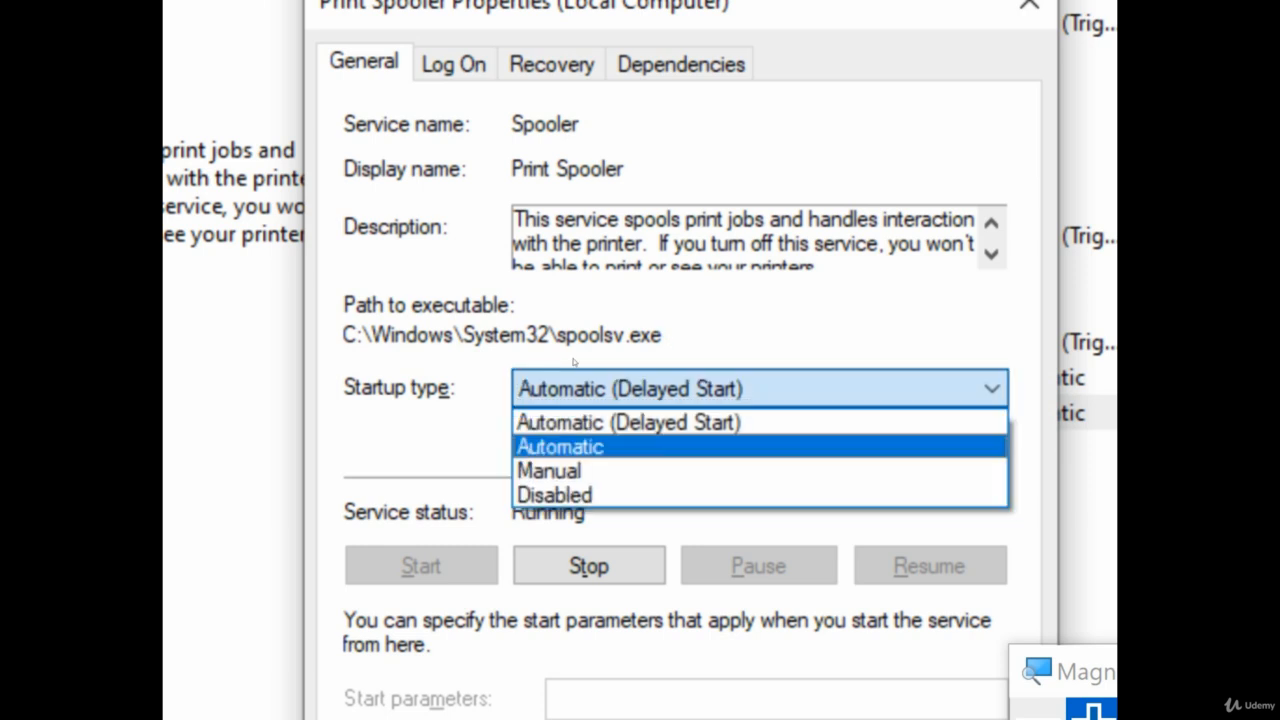
key(Down)
key(Up)
key(Up)
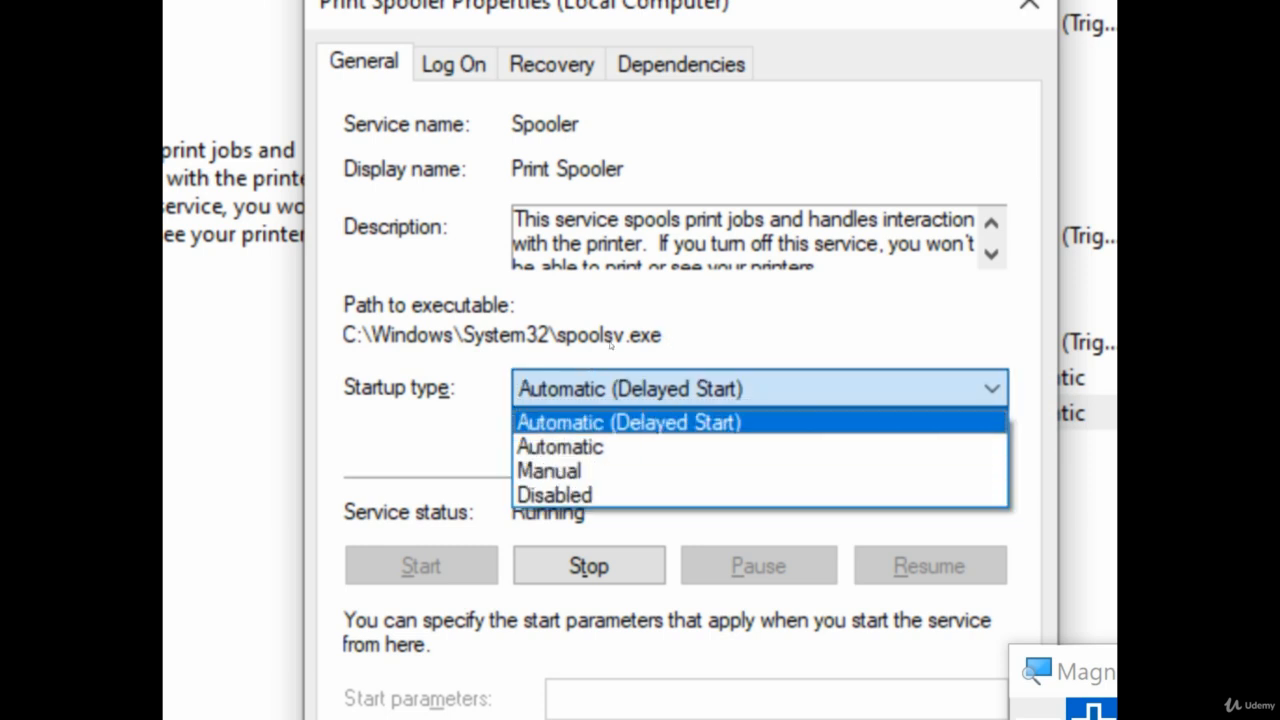
key(Return)
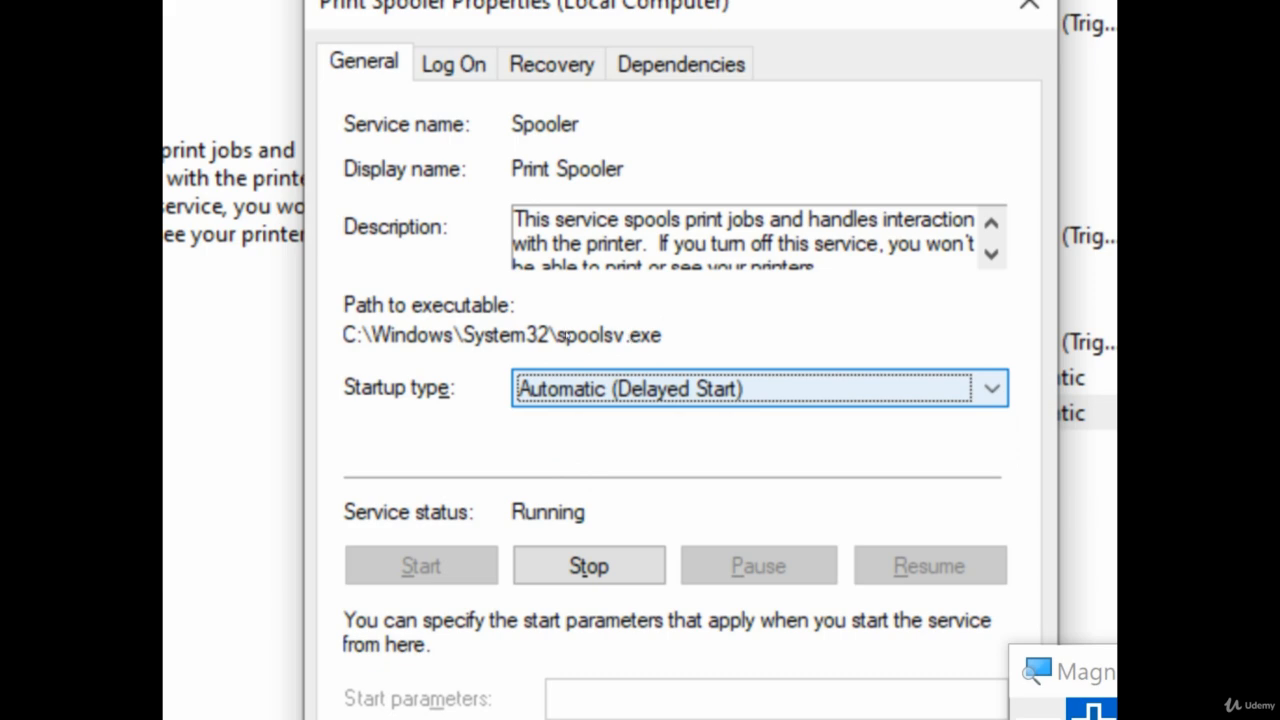
Set the Print Spooler's startup type to Manual
key(alt+Down)
key(Down)
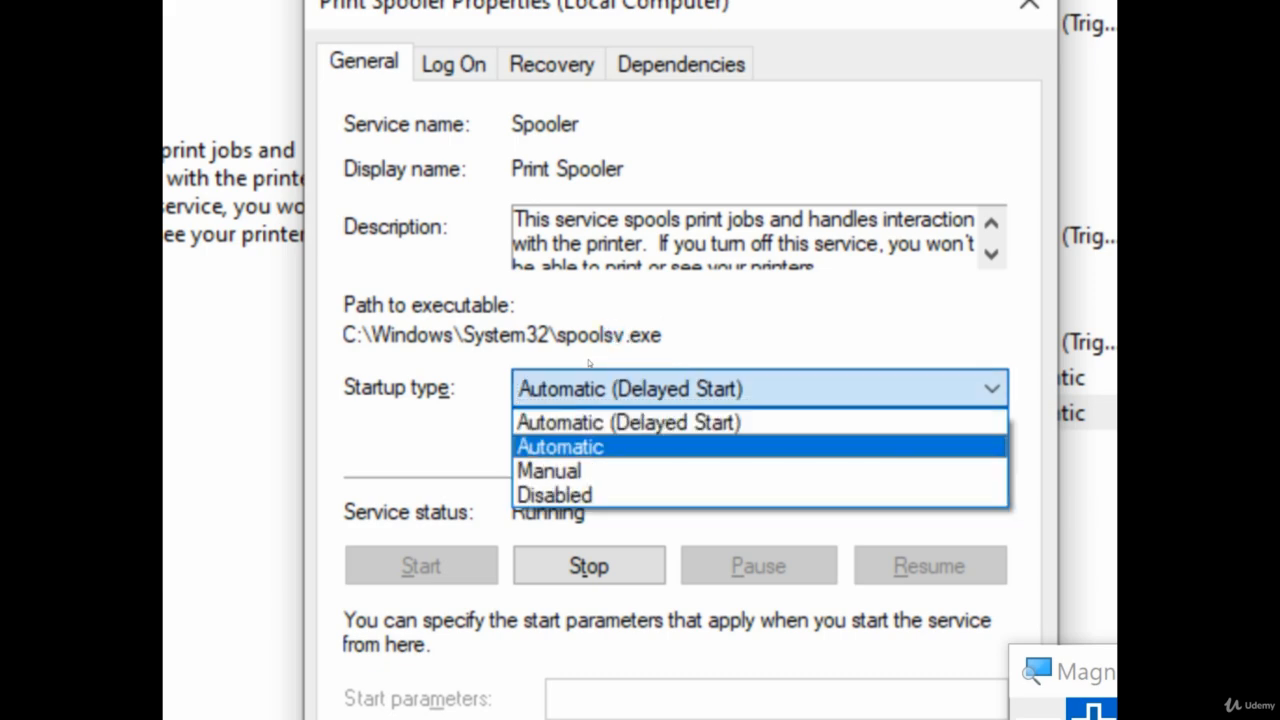
key(Down)
key(Return)
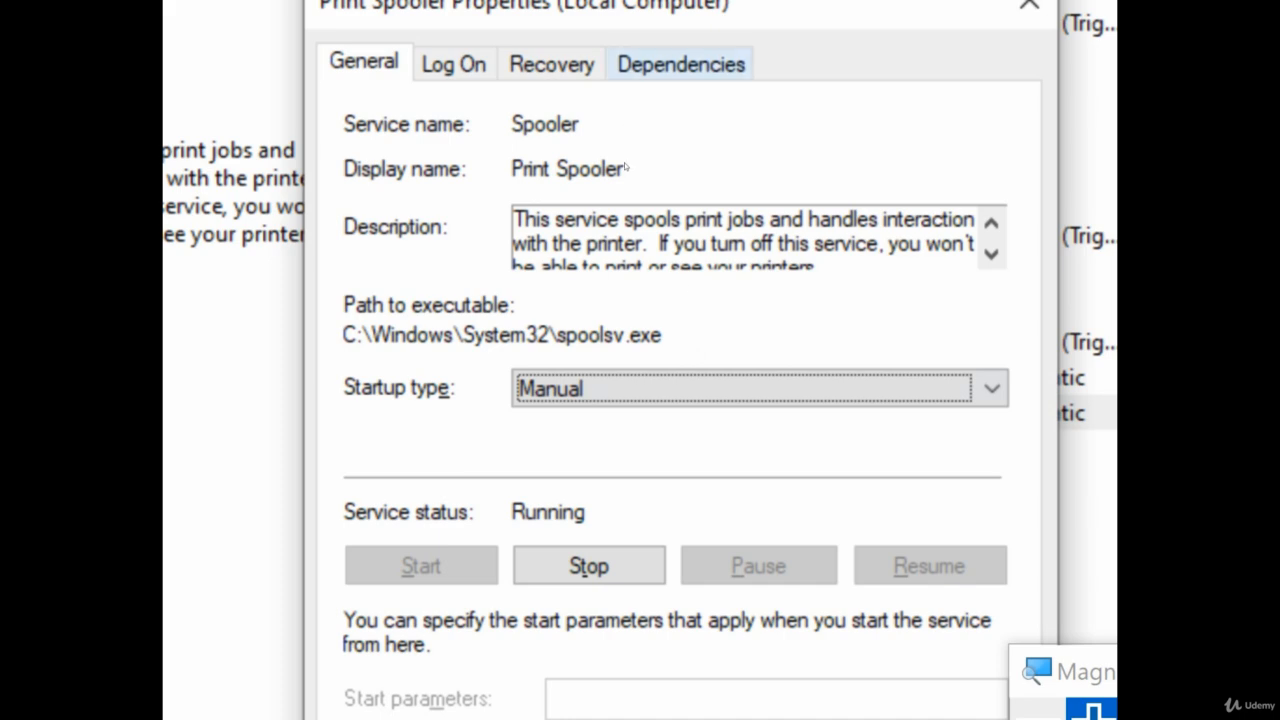
Examine which system components the Print Spooler depends on and which components depend on it
click(681, 64)
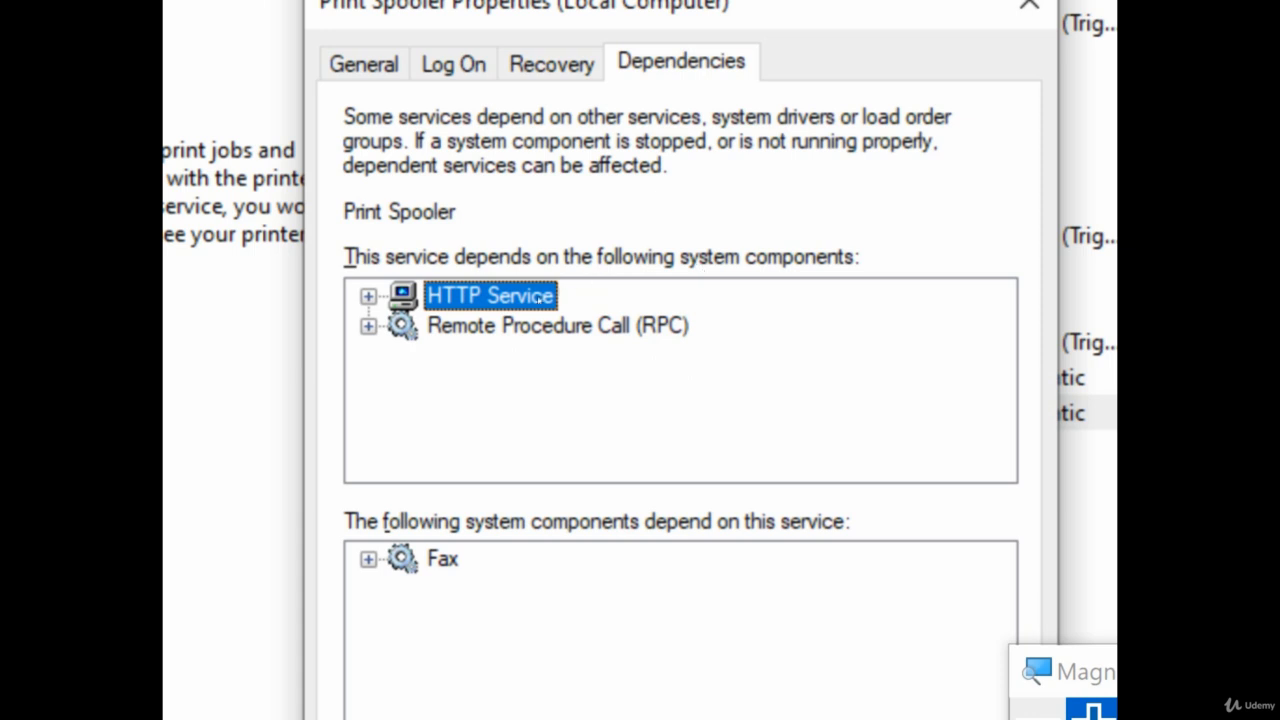
key(Down)
key(Up)
key(Down)
key(Up)
key(Down)
key(Up)
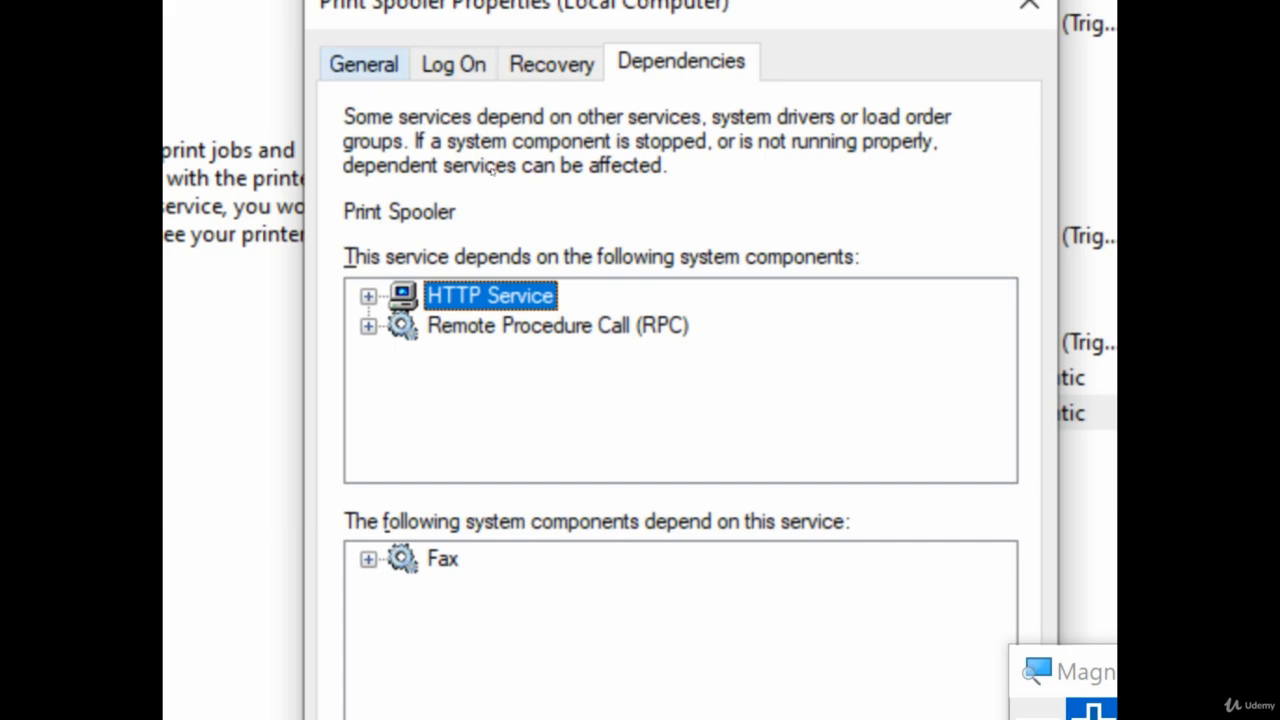
click(363, 63)
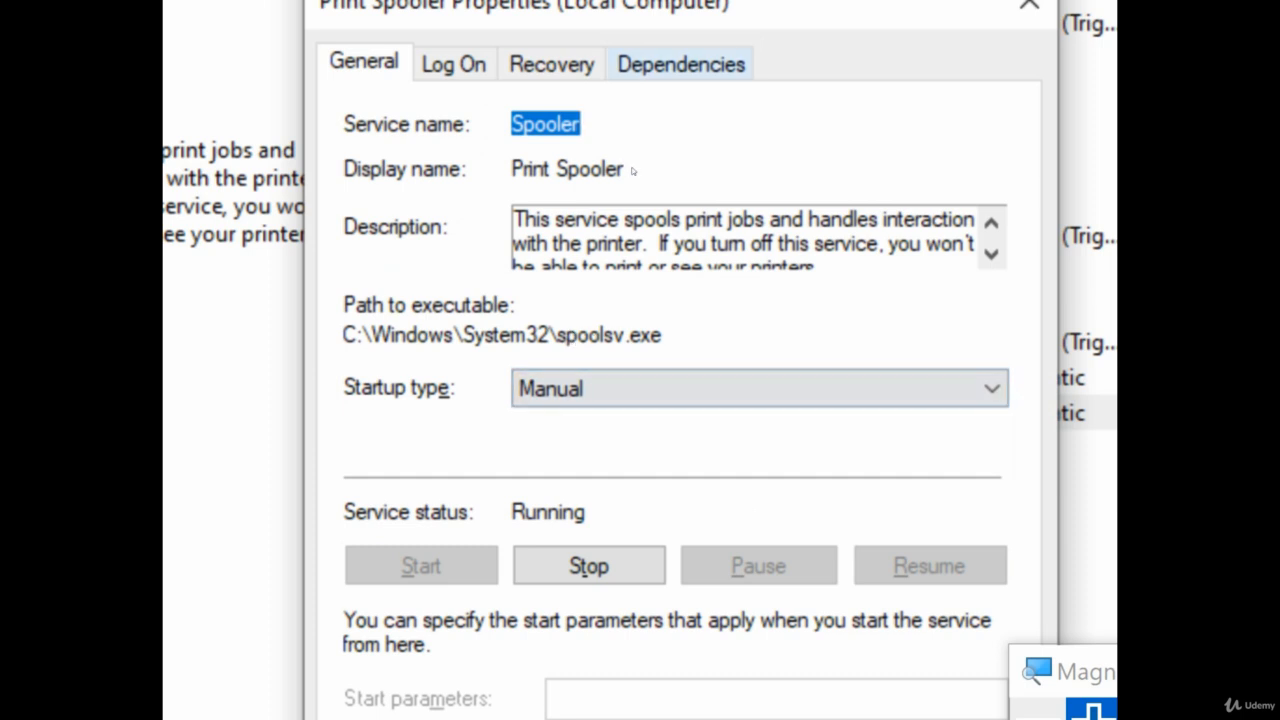
click(681, 64)
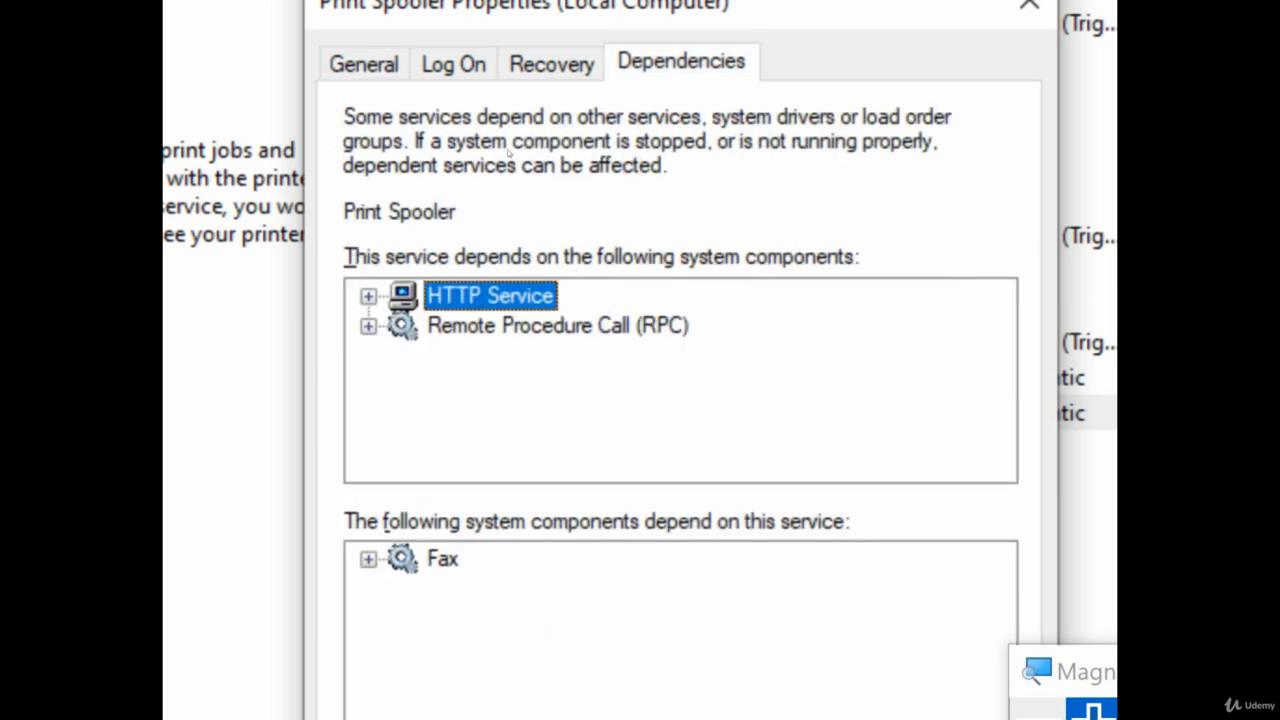
Set the Print Spooler's startup type to Disabled
click(363, 63)
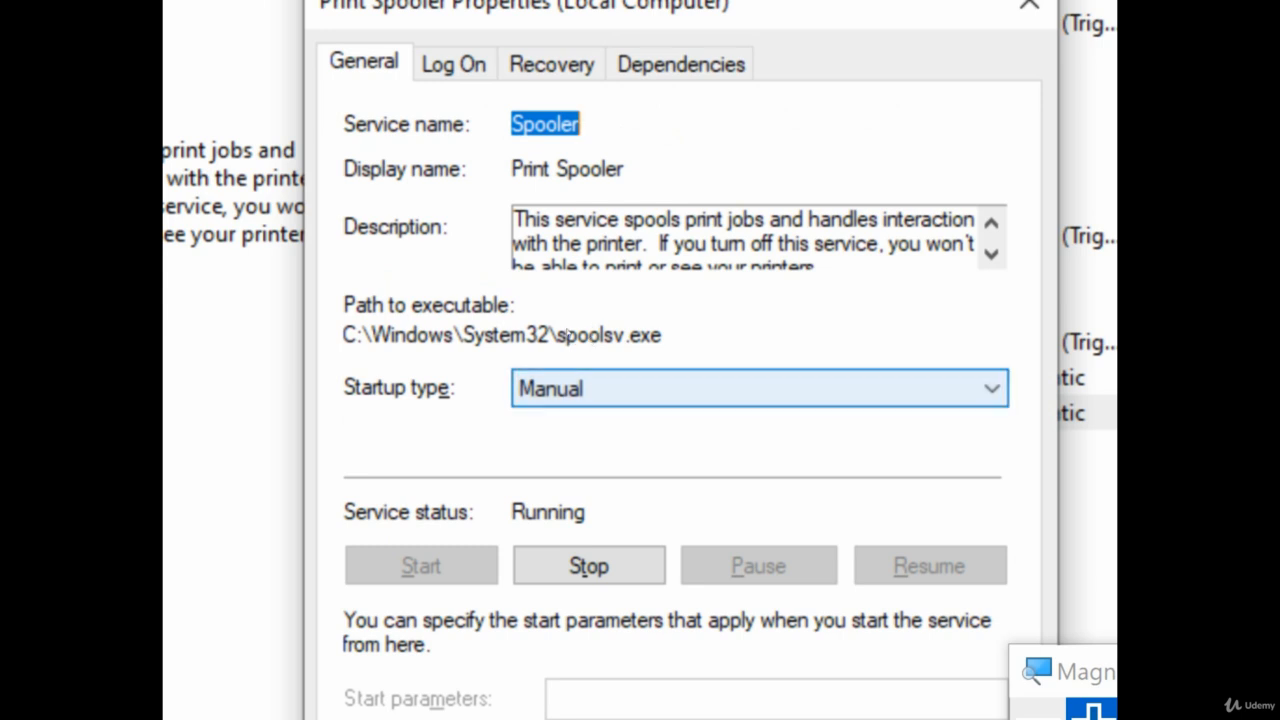
click(570, 386)
key(Down)
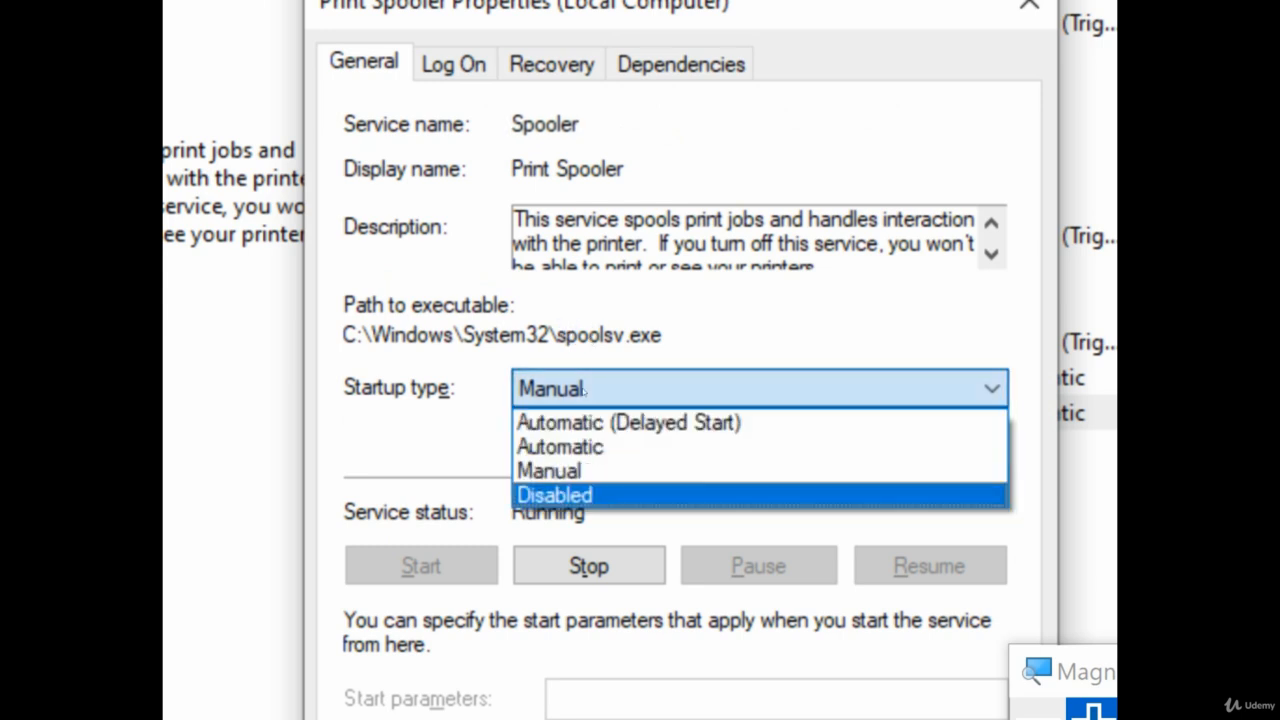
key(Return)
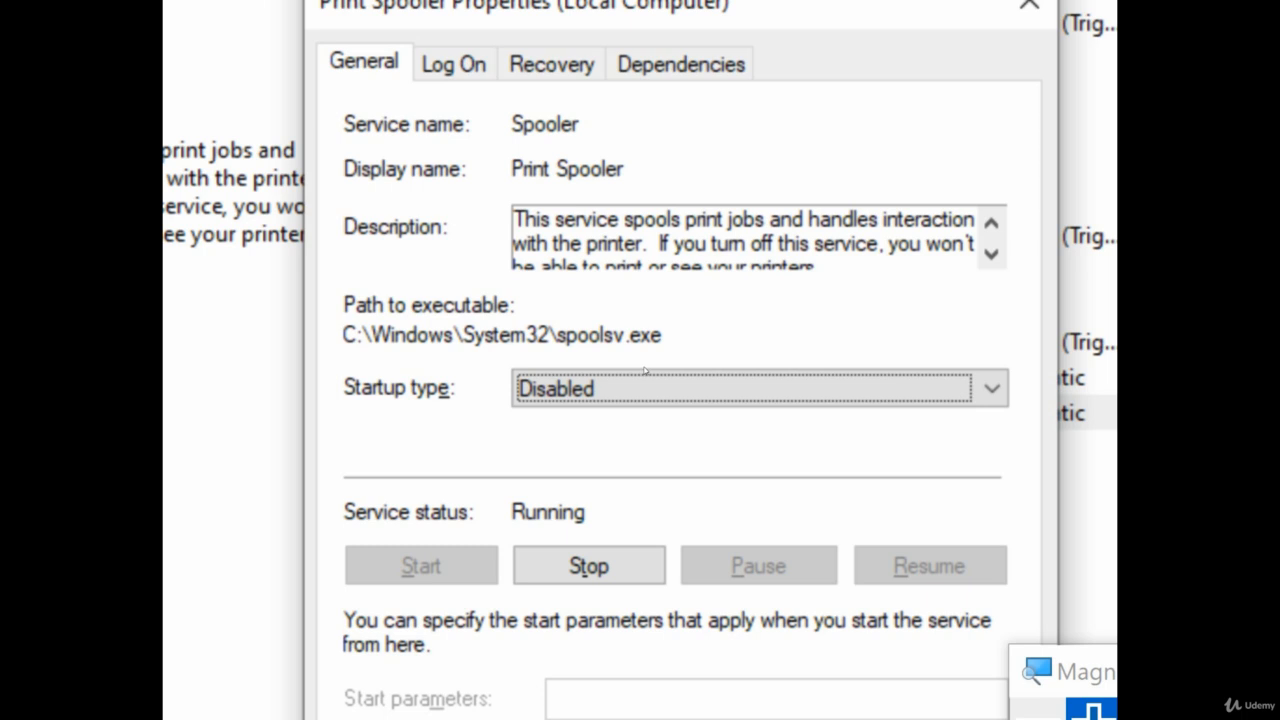
Set the Print Spooler's startup type back to Automatic
click(645, 374)
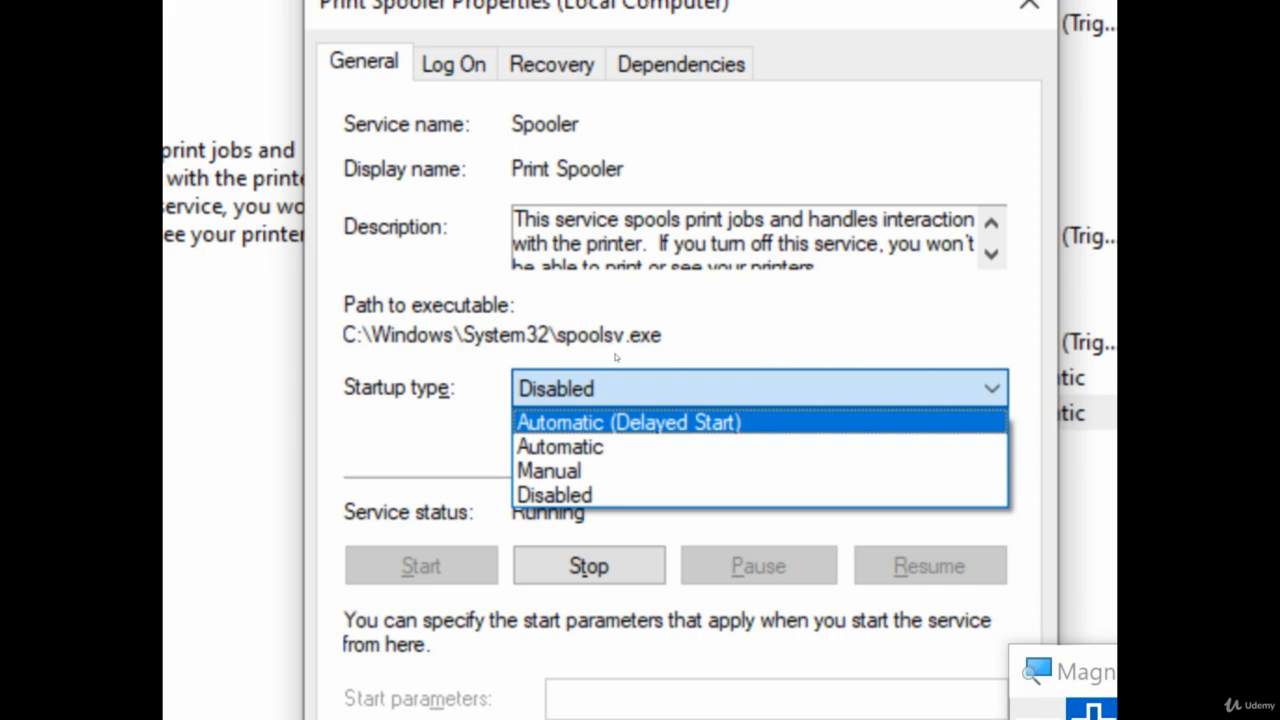
key(Down)
key(Return)
Try to make the Print Spooler log on as the NYC-CL1\admin account, picked from an advanced search of the computer's users
click(453, 64)
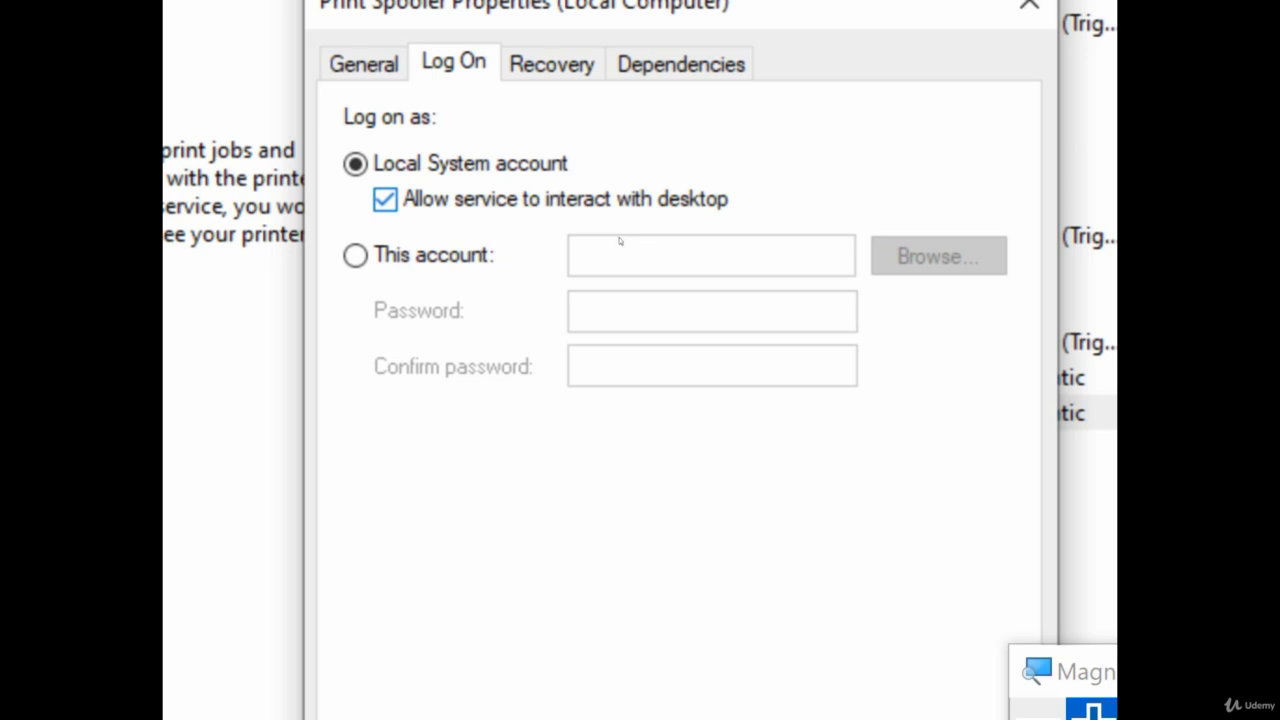
click(480, 267)
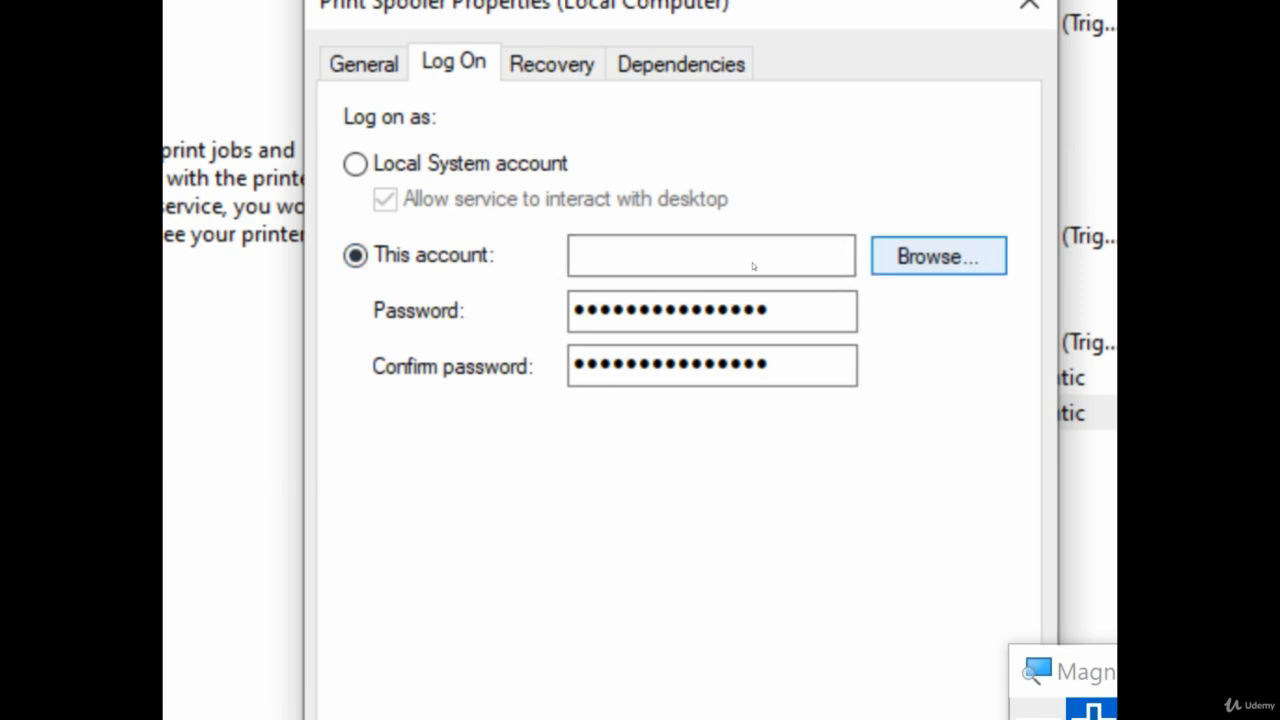
click(936, 257)
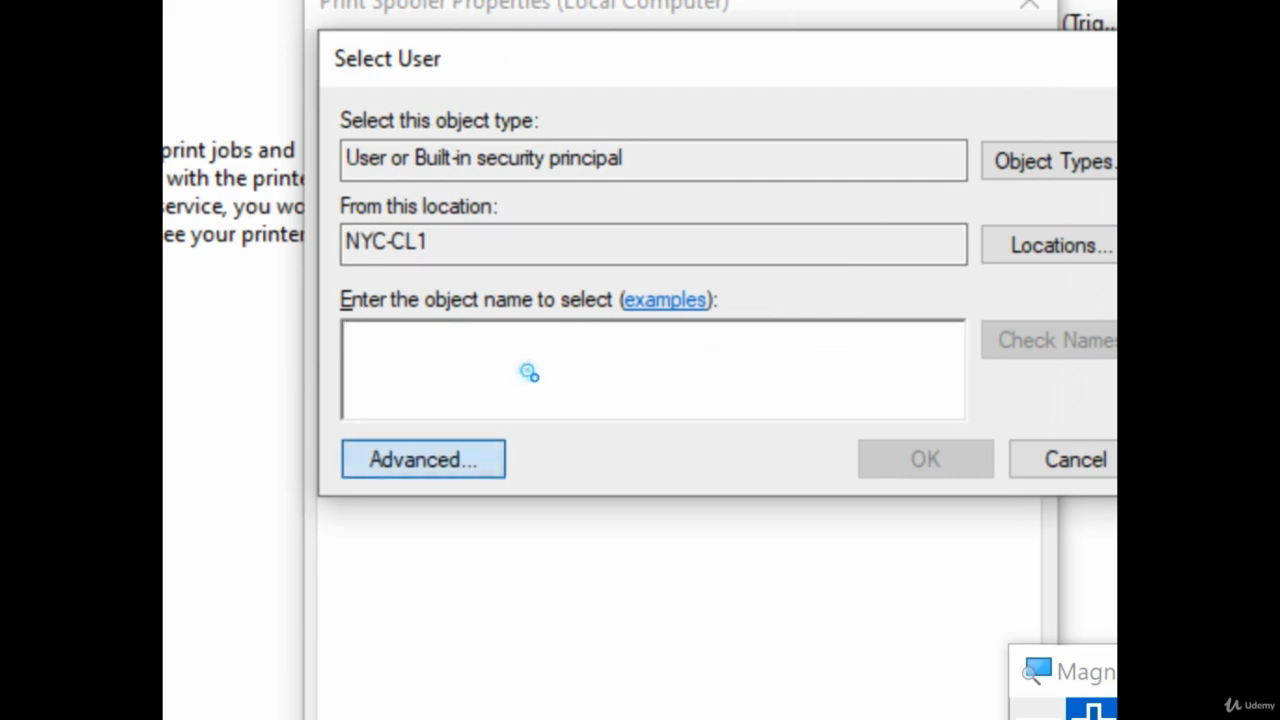
click(420, 459)
click(877, 320)
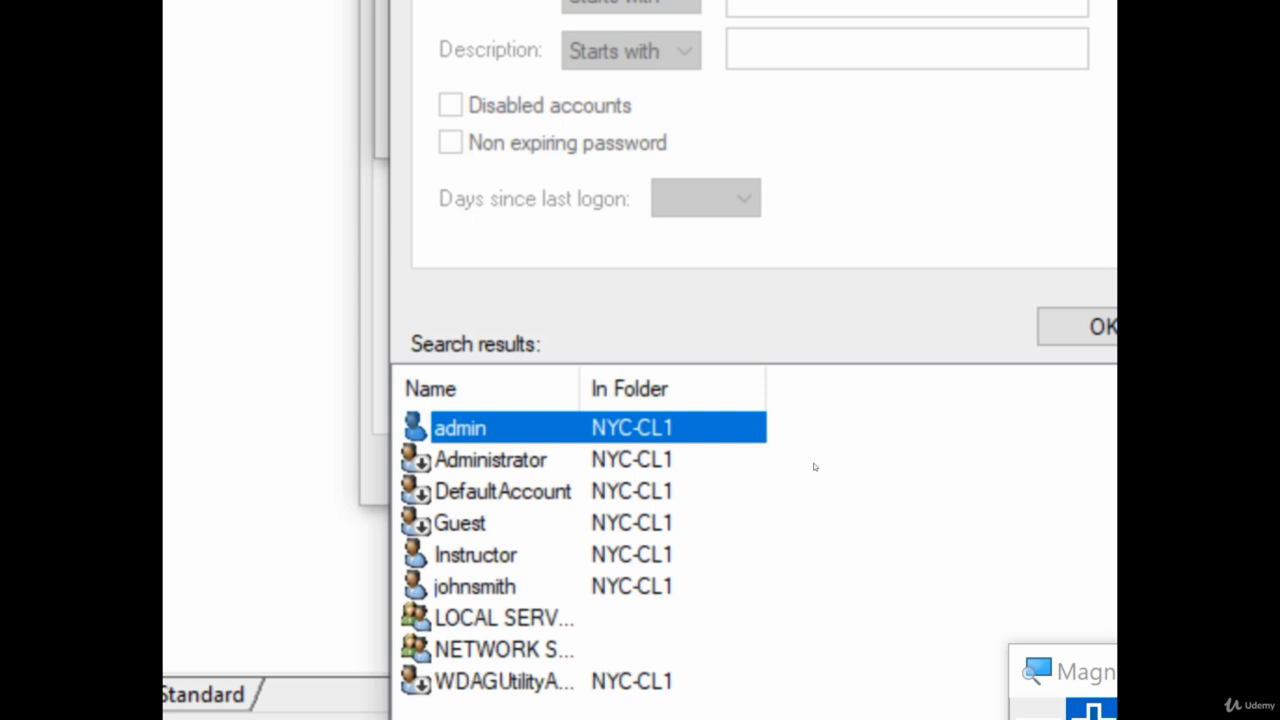
click(816, 466)
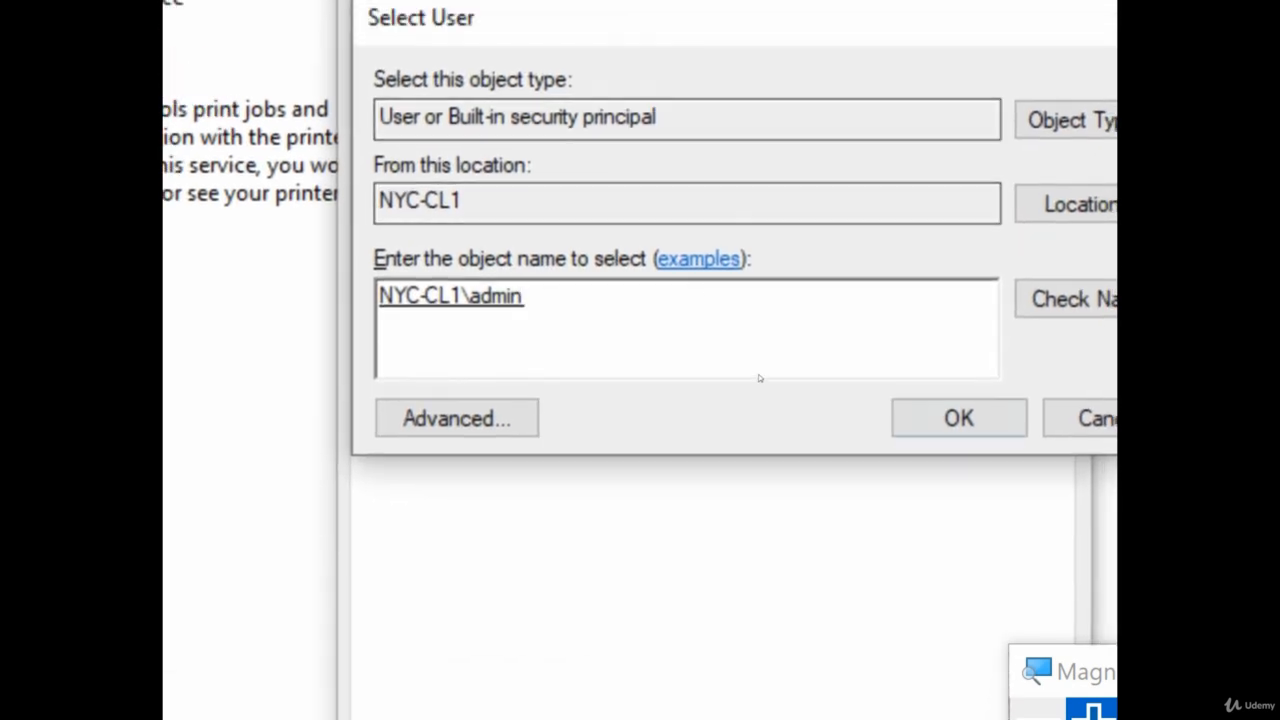
key(Return)
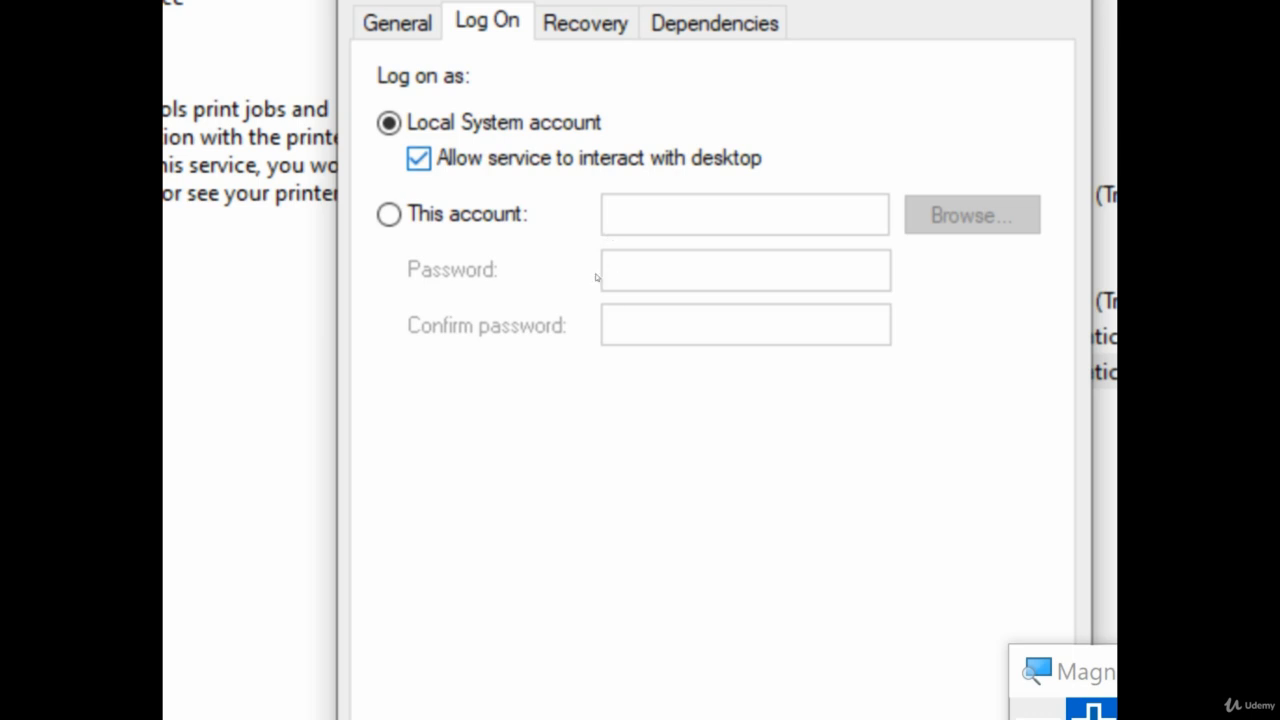
View the Print Spooler's failure recovery settings, close its properties and return the screen magnification to 100%
key(ctrl+Tab)
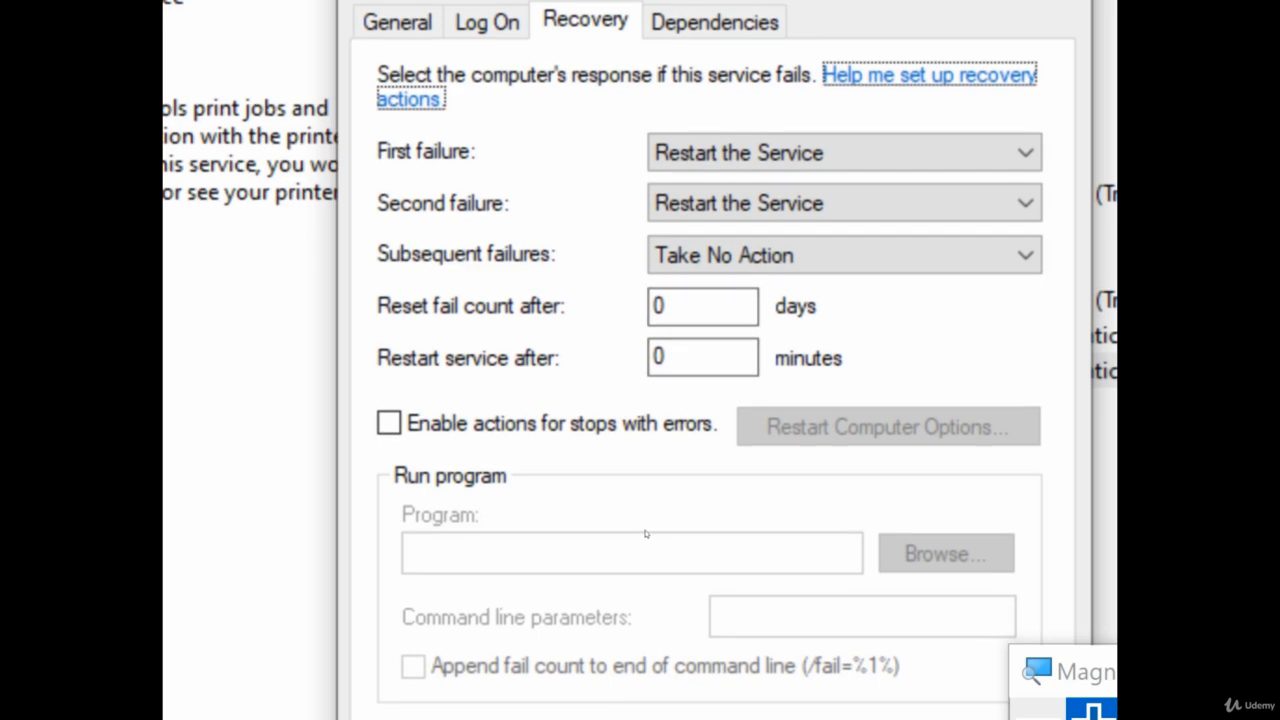
click(646, 534)
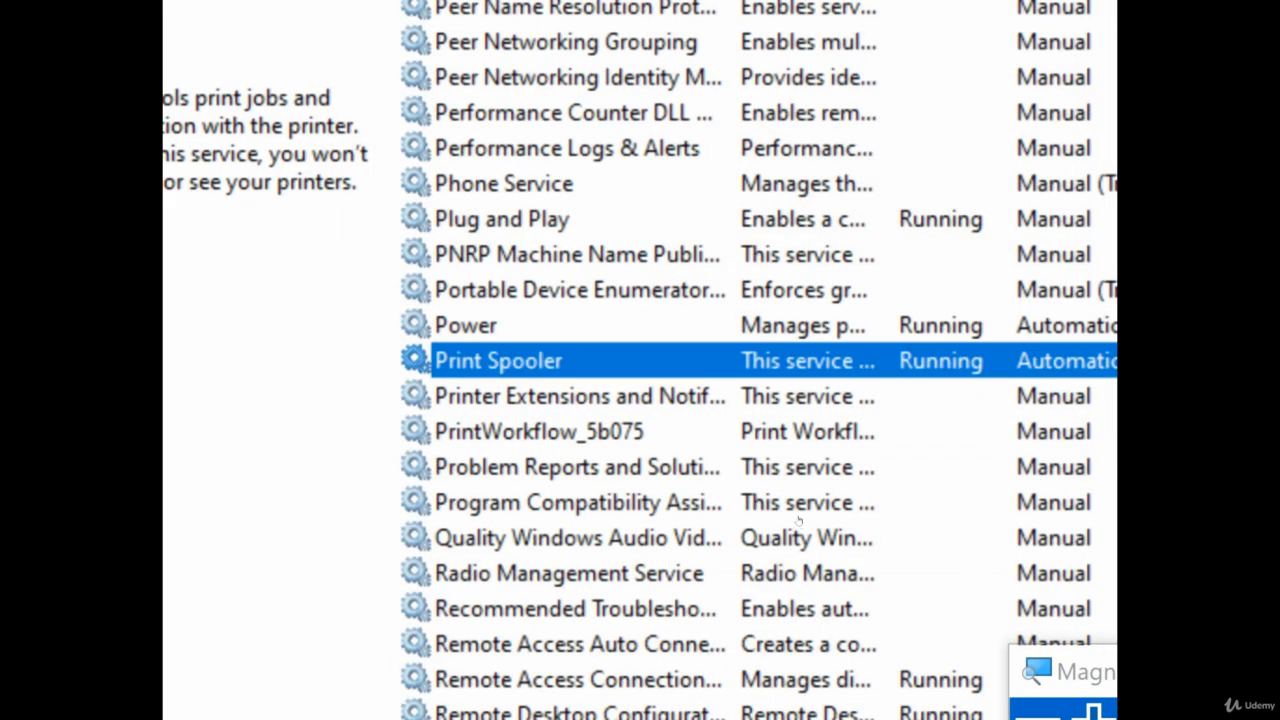
key(super+minus)
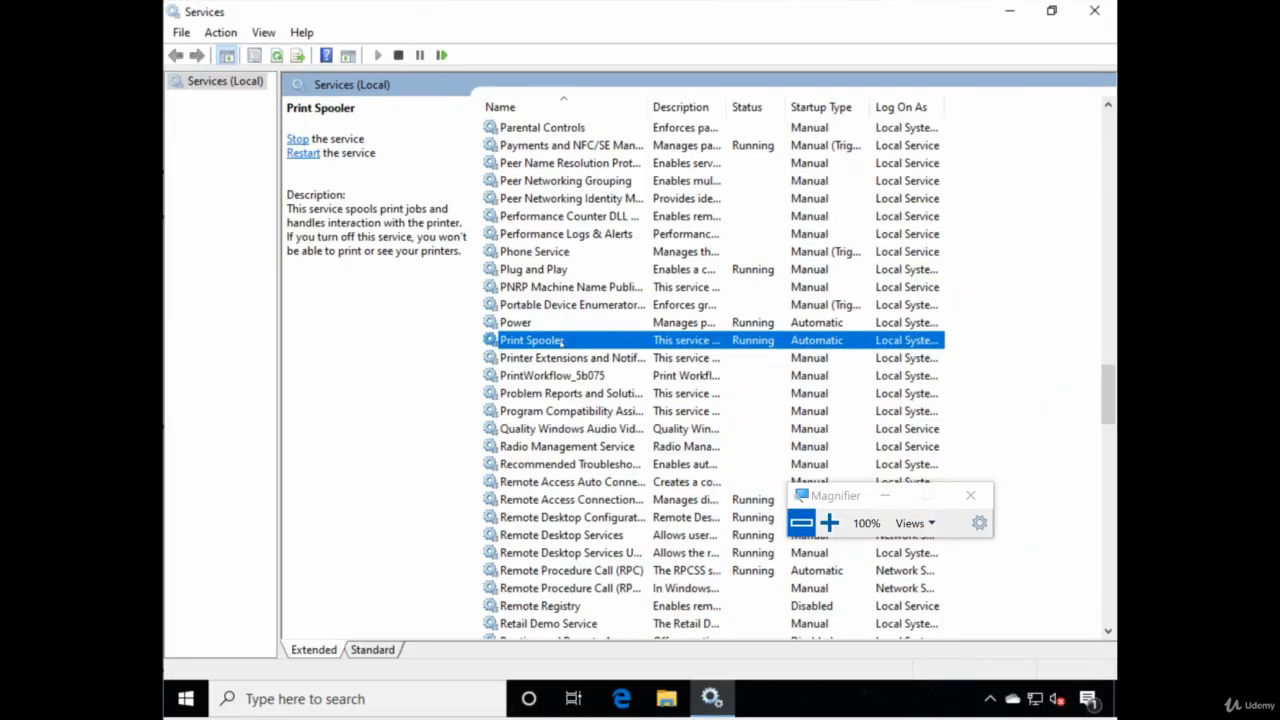
Open Windows PowerShell with administrator rights, allow it to make changes, and magnify the screen to 200%
right_click(185, 699)
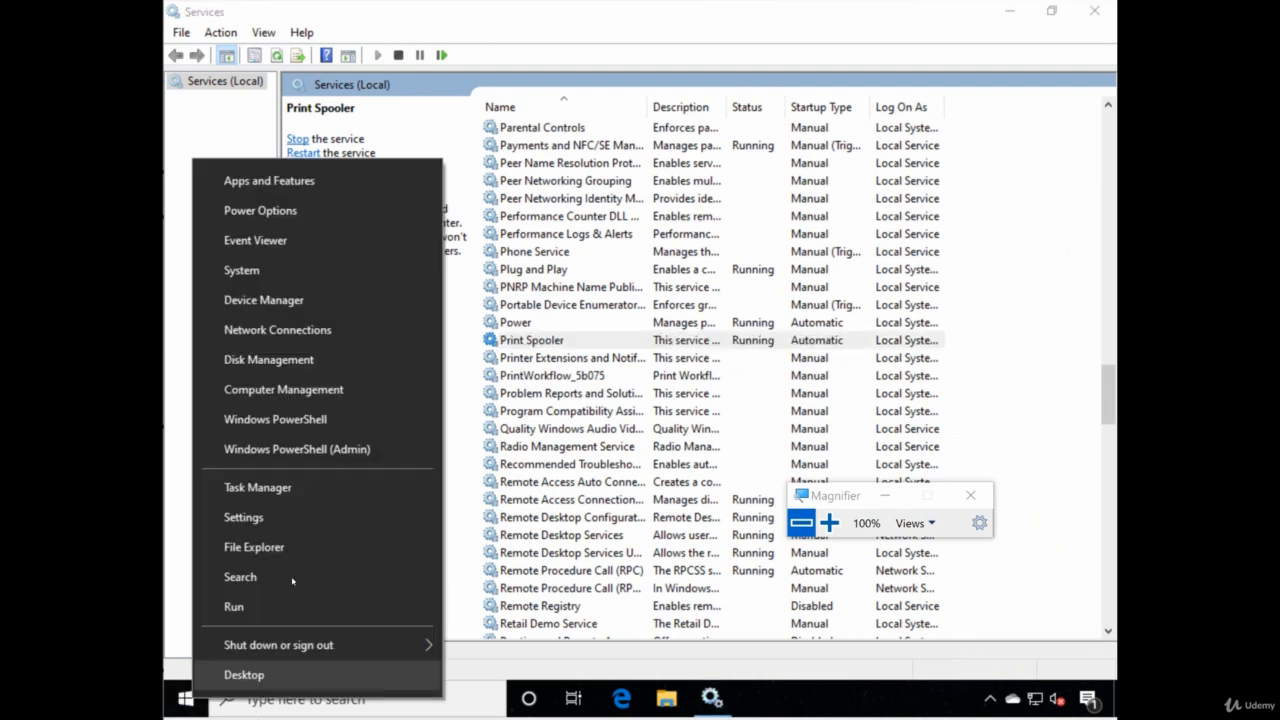
click(316, 447)
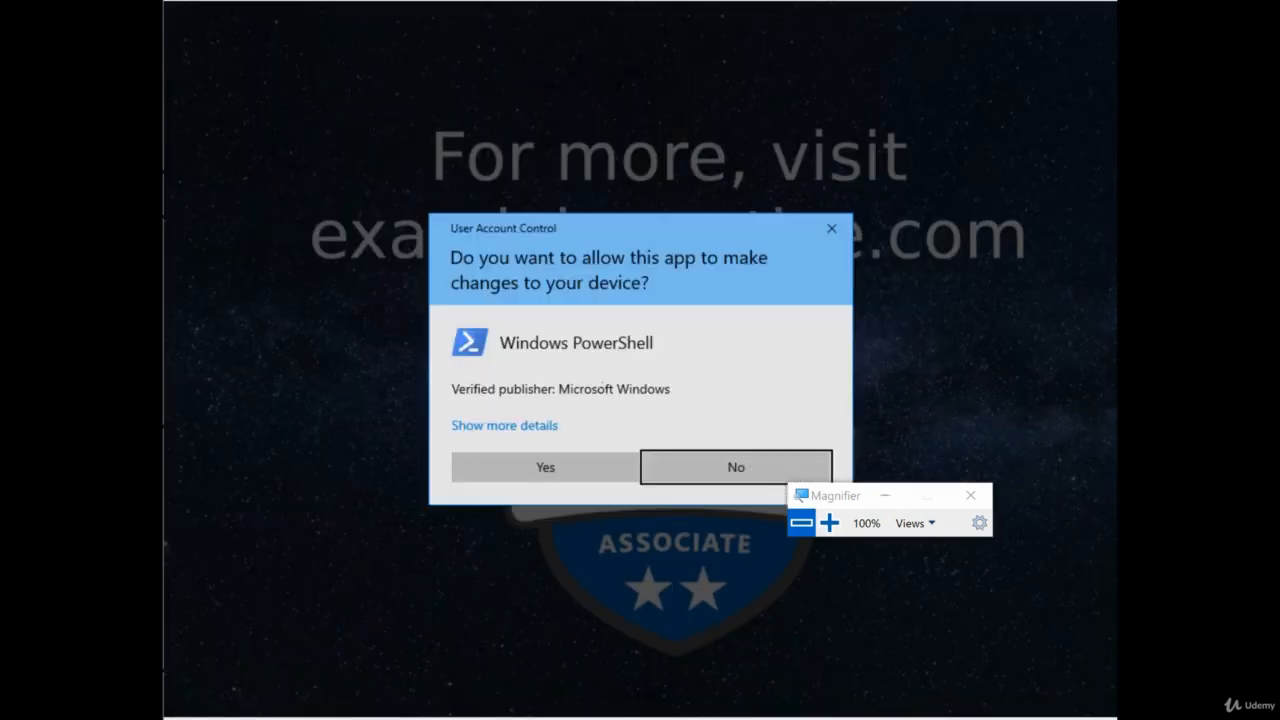
click(569, 455)
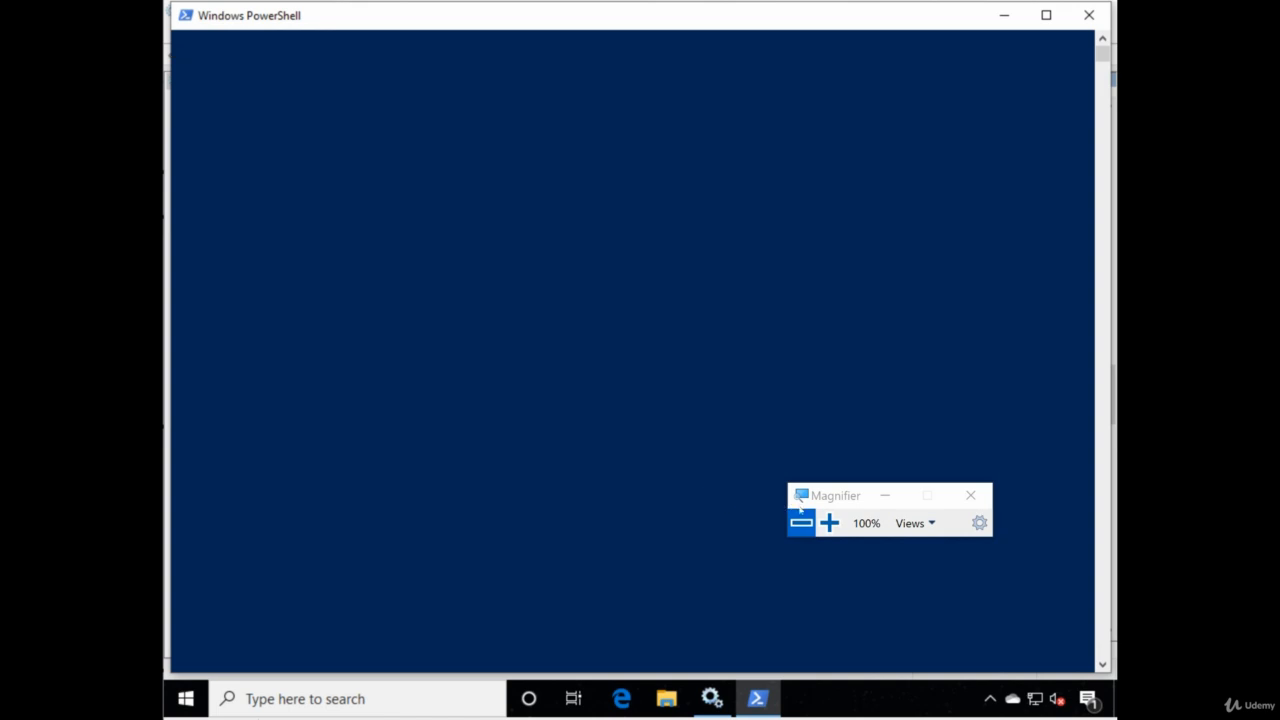
click(829, 522)
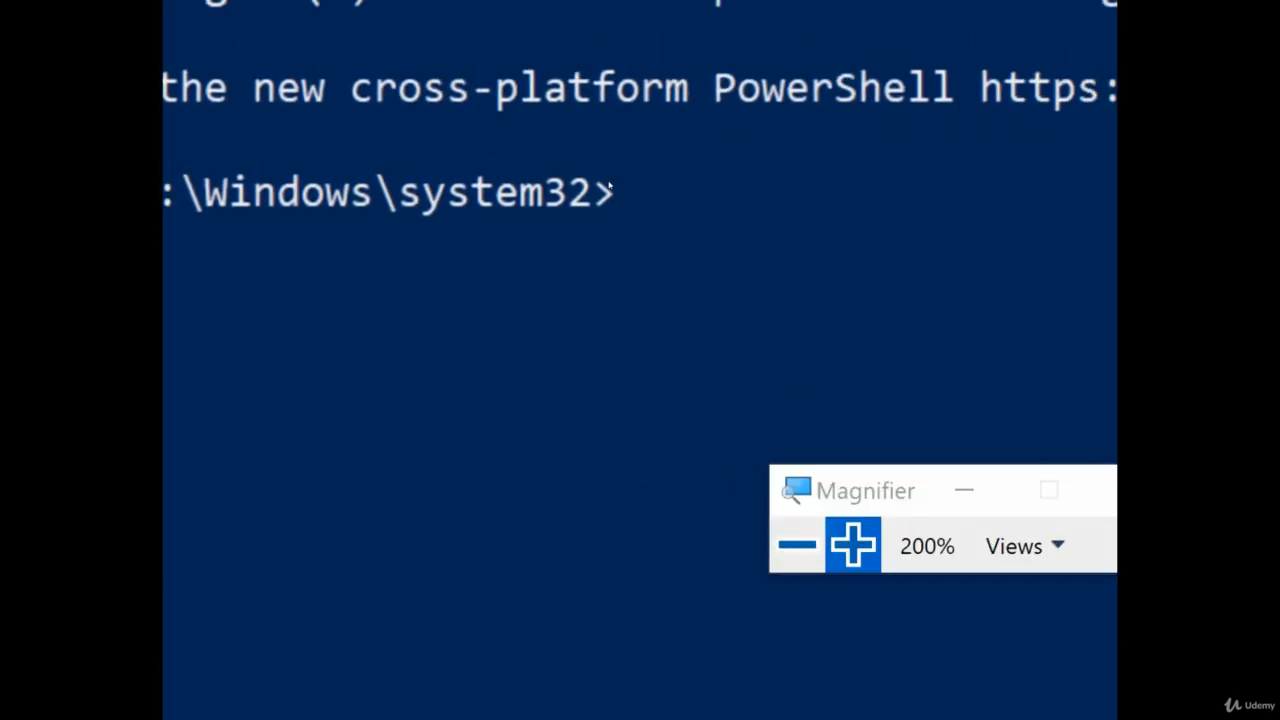
text(get-service)
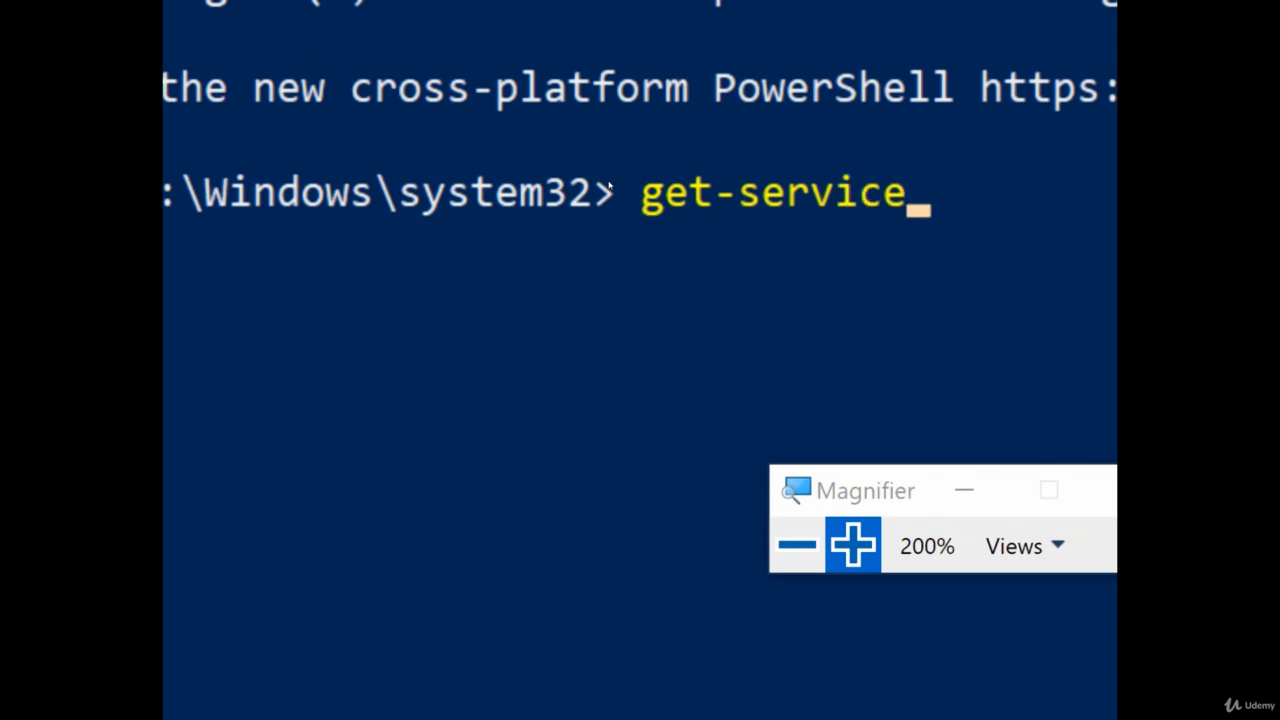
key(BackSpace)
key(BackSpace)
key(BackSpace)
key(BackSpace)
key(BackSpace)
key(BackSpace)
key(BackSpace)
key(BackSpace)
key(BackSpace)
key(BackSpace)
key(BackSpace)
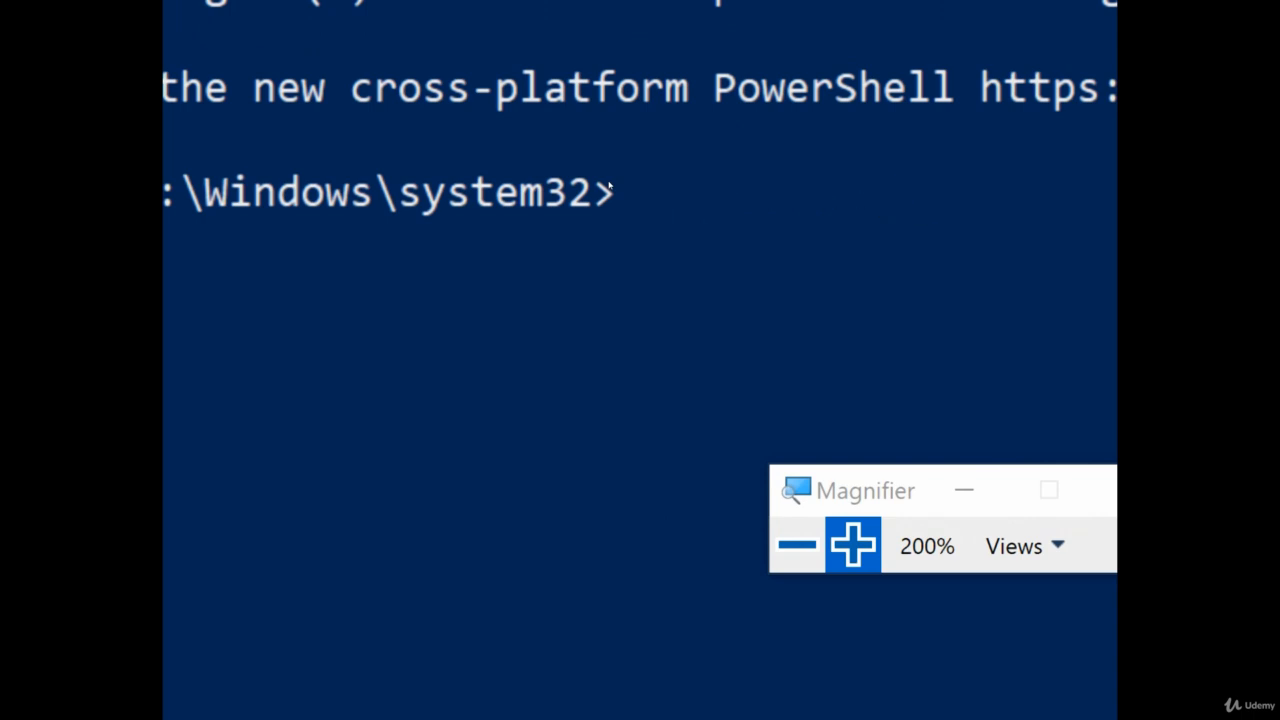
text(stop-service)
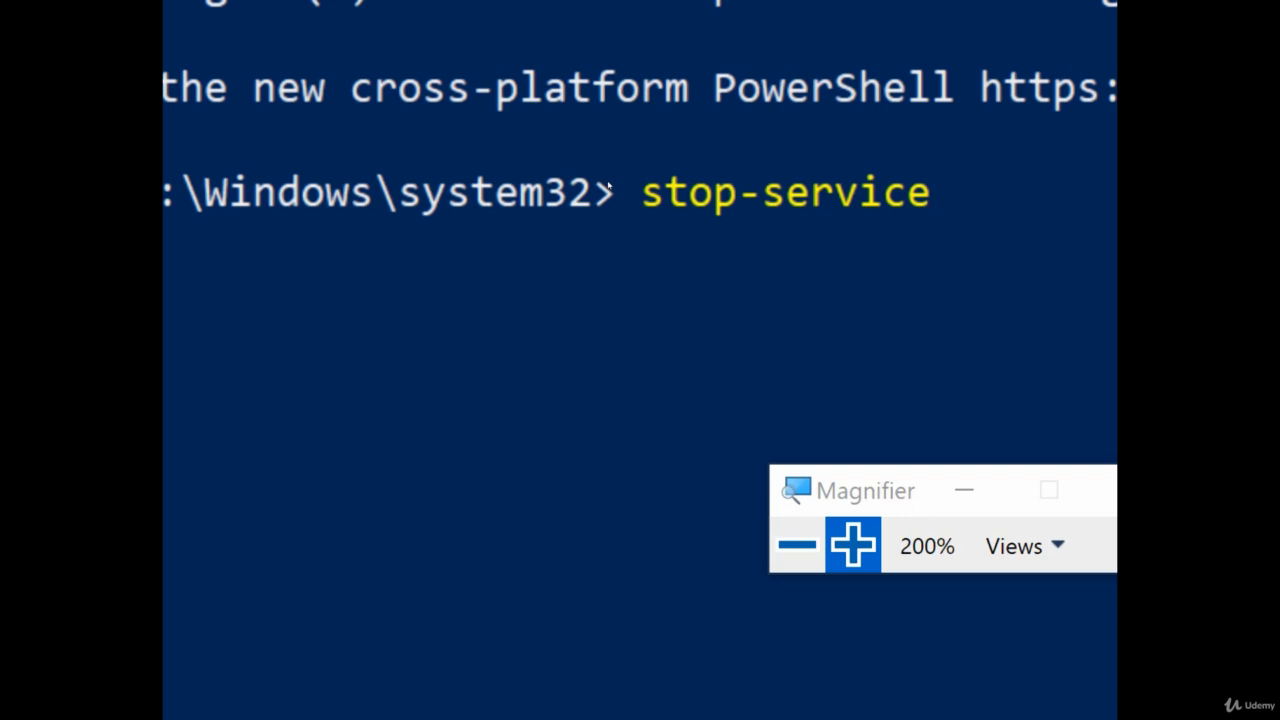
key(BackSpace)
key(BackSpace)
key(BackSpace)
key(BackSpace)
key(BackSpace)
key(BackSpace)
key(BackSpace)
key(BackSpace)
key(BackSpace)
key(BackSpace)
key(BackSpace)
key(BackSpace)
text(star)
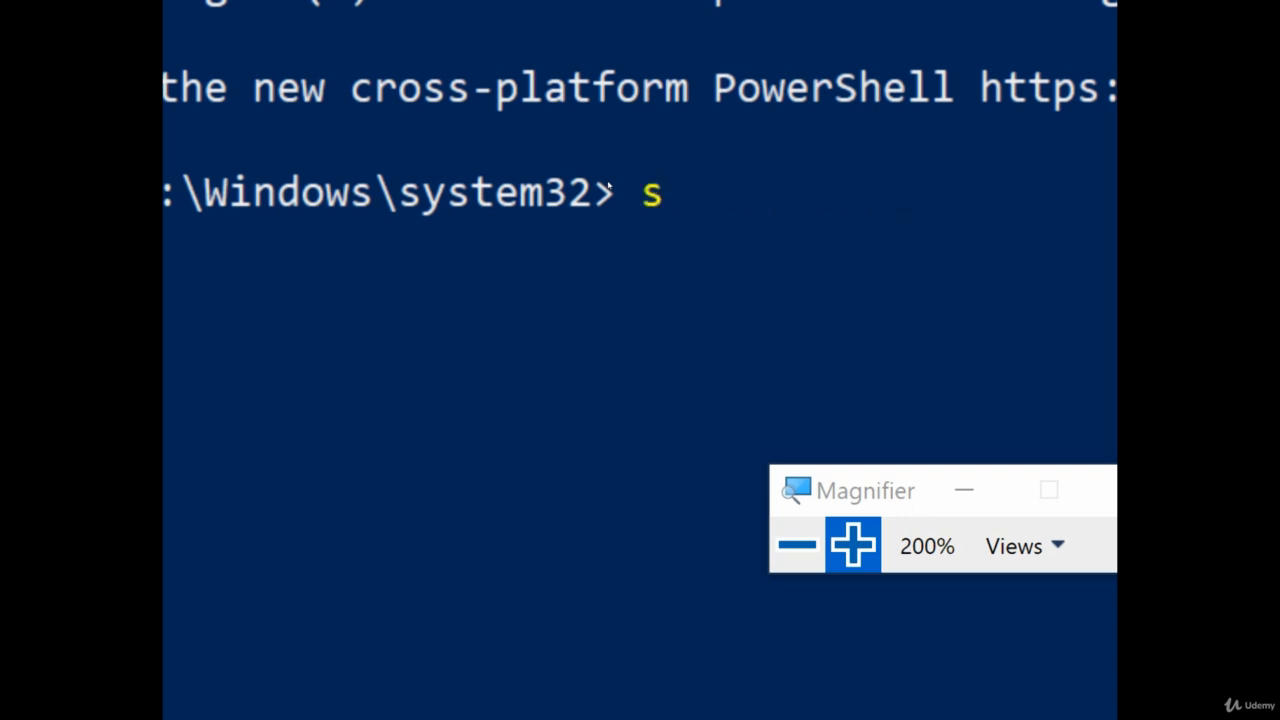
text(t0s)
key(BackSpace)
key(BackSpace)
text(-)
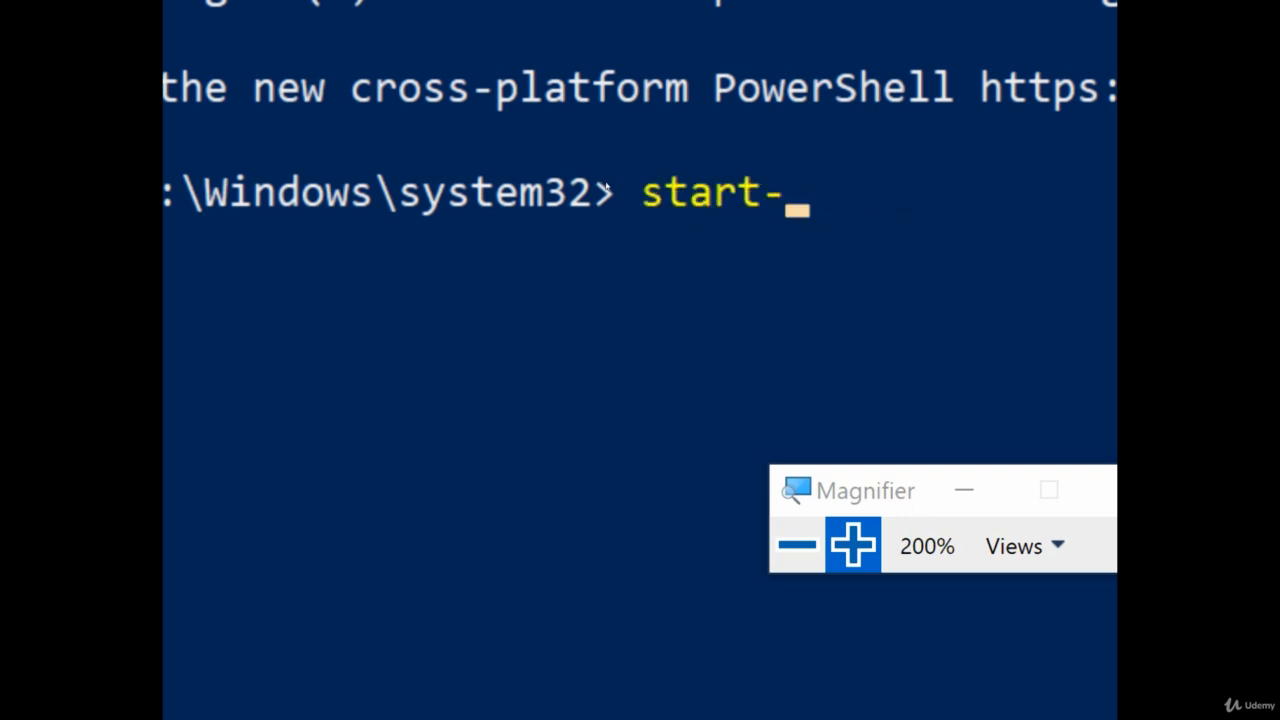
text(serv)
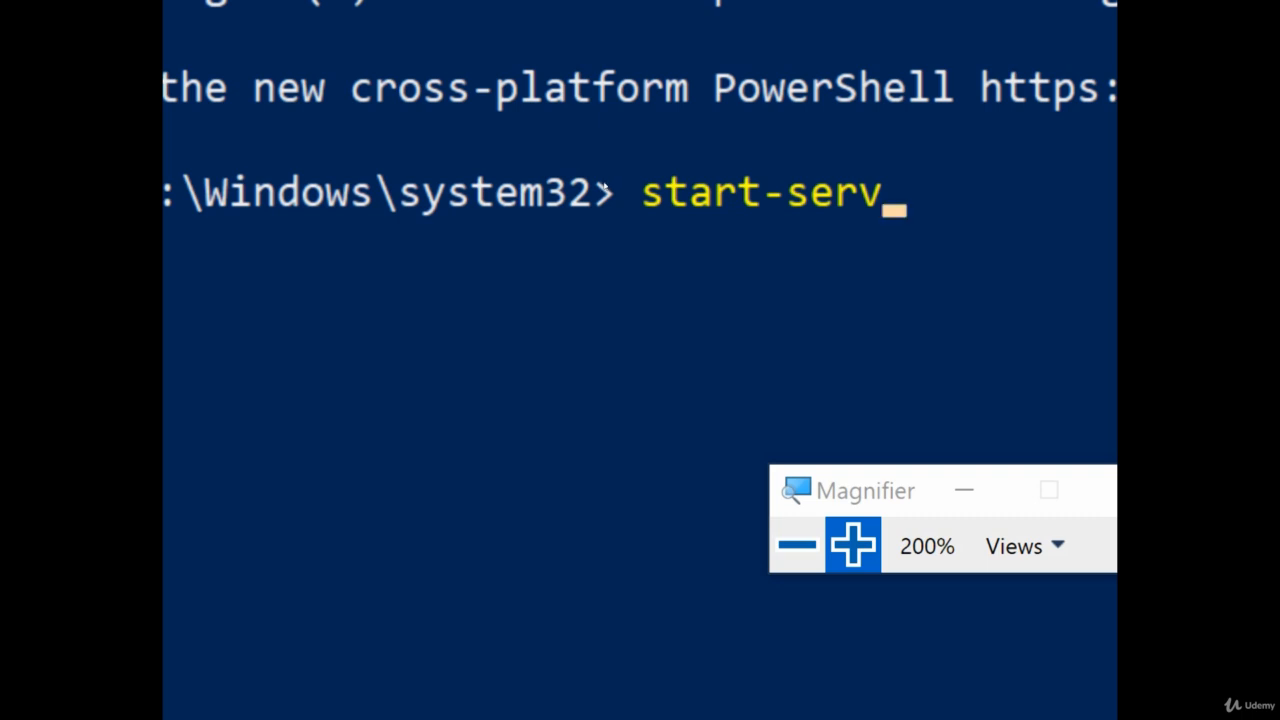
key(Tab)
key(BackSpace)
key(BackSpace)
key(BackSpace)
key(BackSpace)
key(BackSpace)
key(BackSpace)
key(BackSpace)
key(BackSpace)
key(BackSpace)
key(BackSpace)
key(BackSpace)
key(BackSpace)
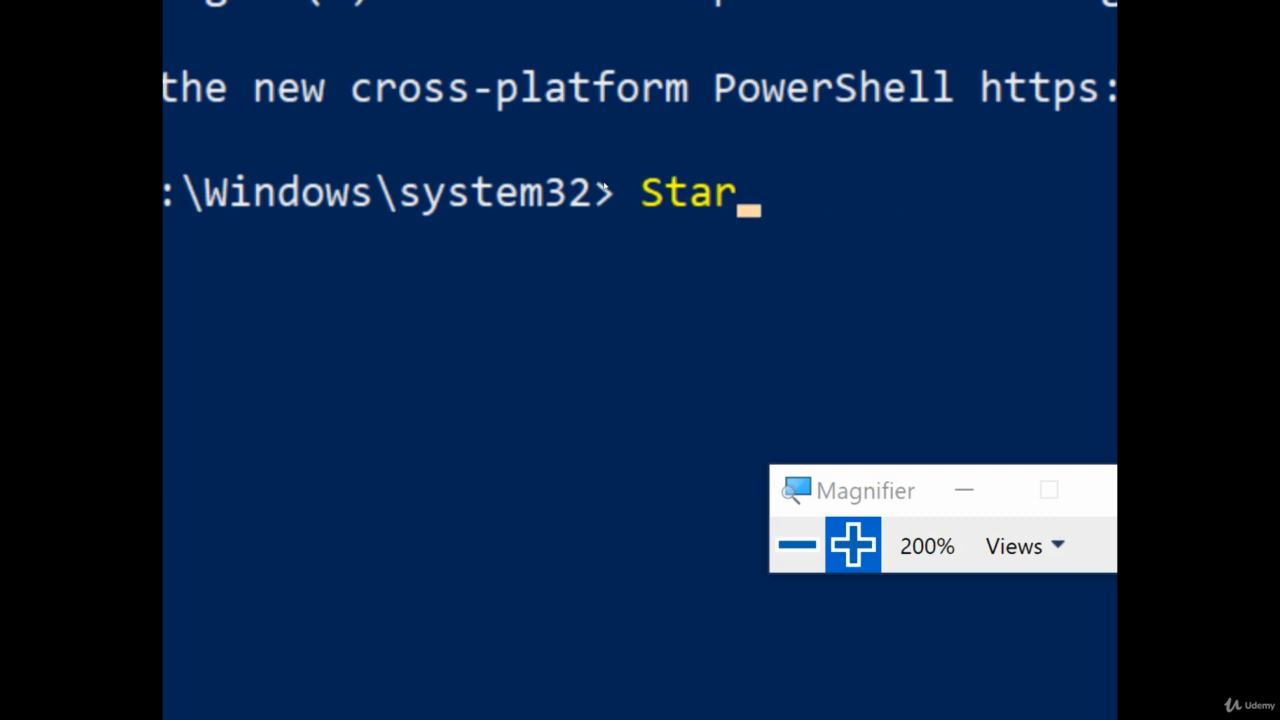
key(BackSpace)
Stop the Print Spooler service by running the command net stop spooler
text(net s)
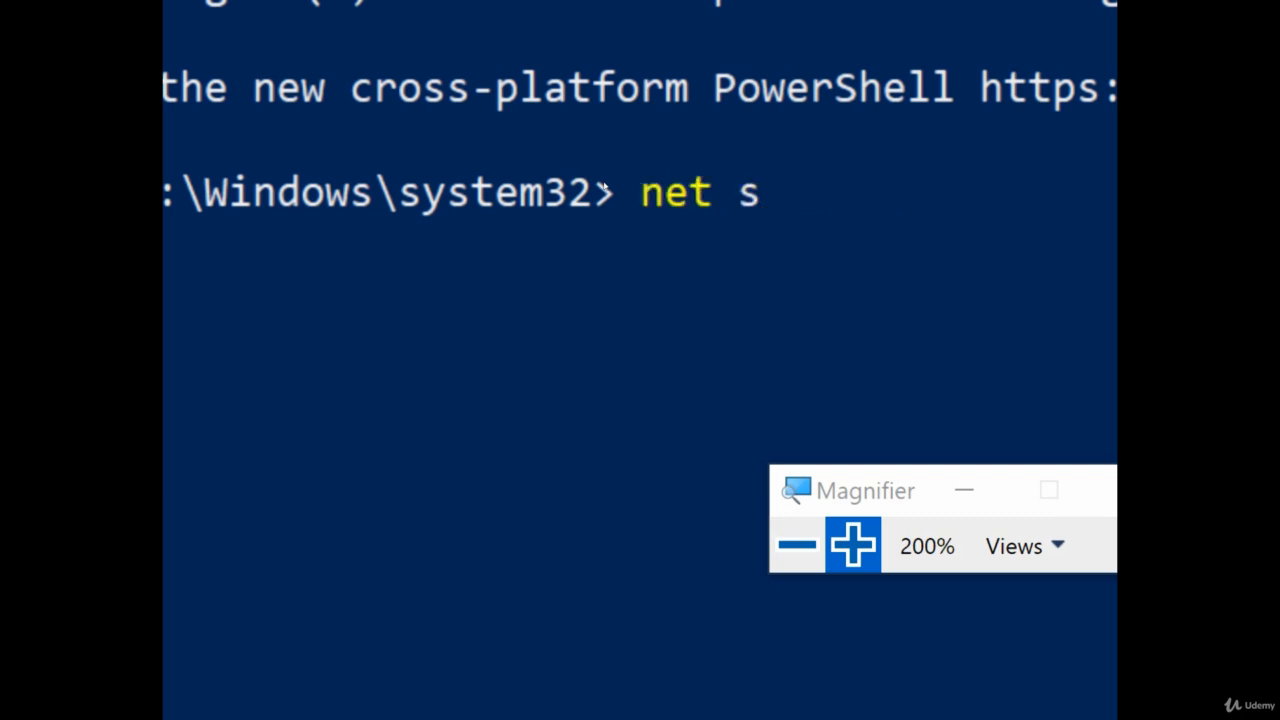
text(top spoo)
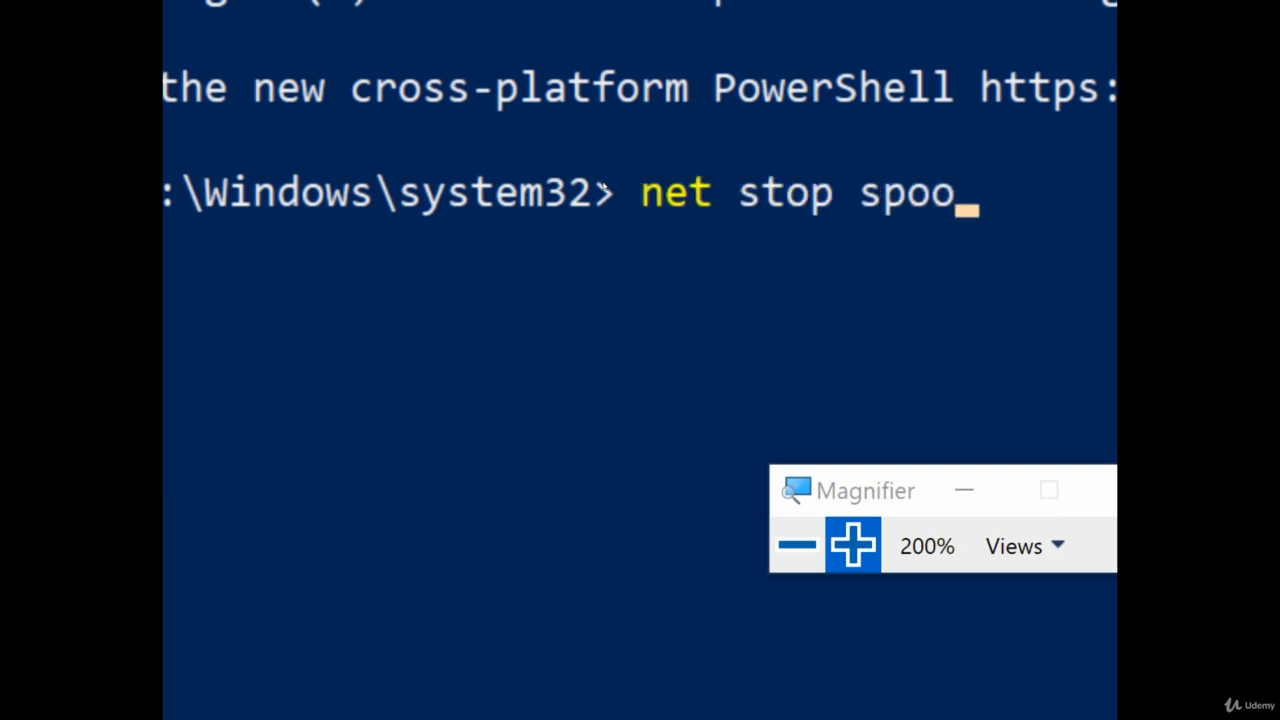
text(ler)
key(Return)
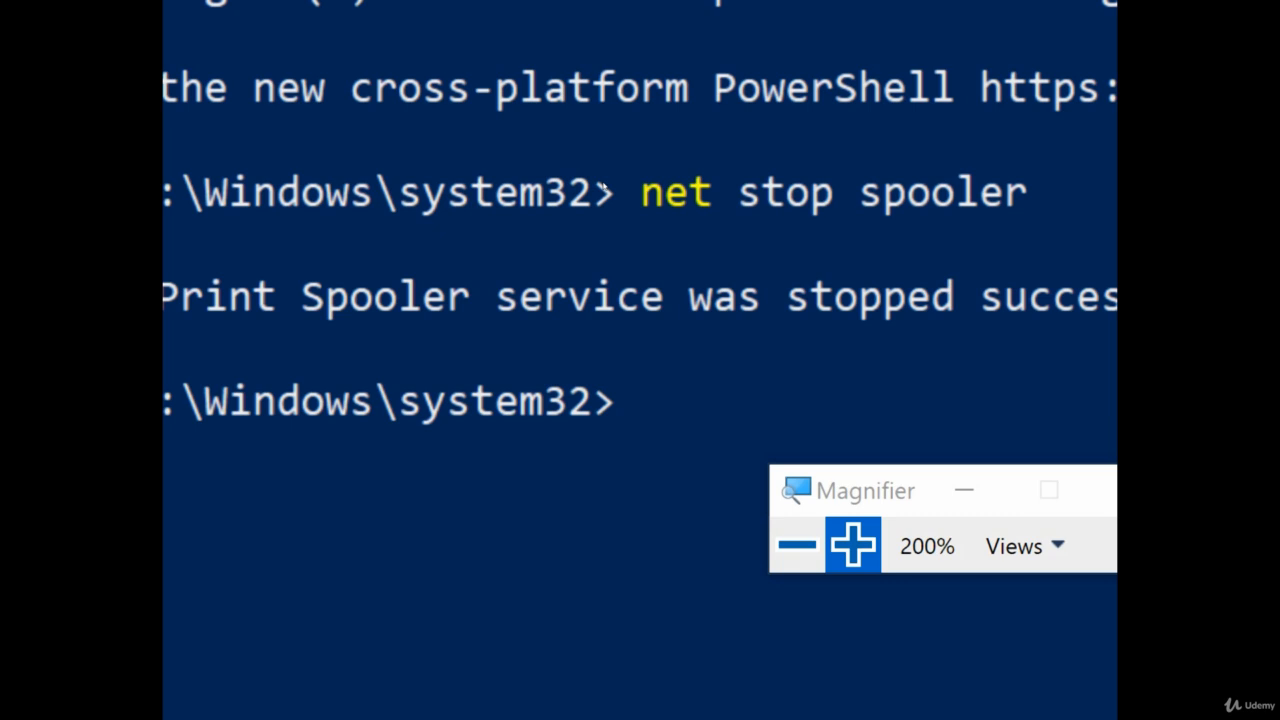
Start the Print Spooler service by running net start spooler, and return the screen magnification to 100%
text(ne)
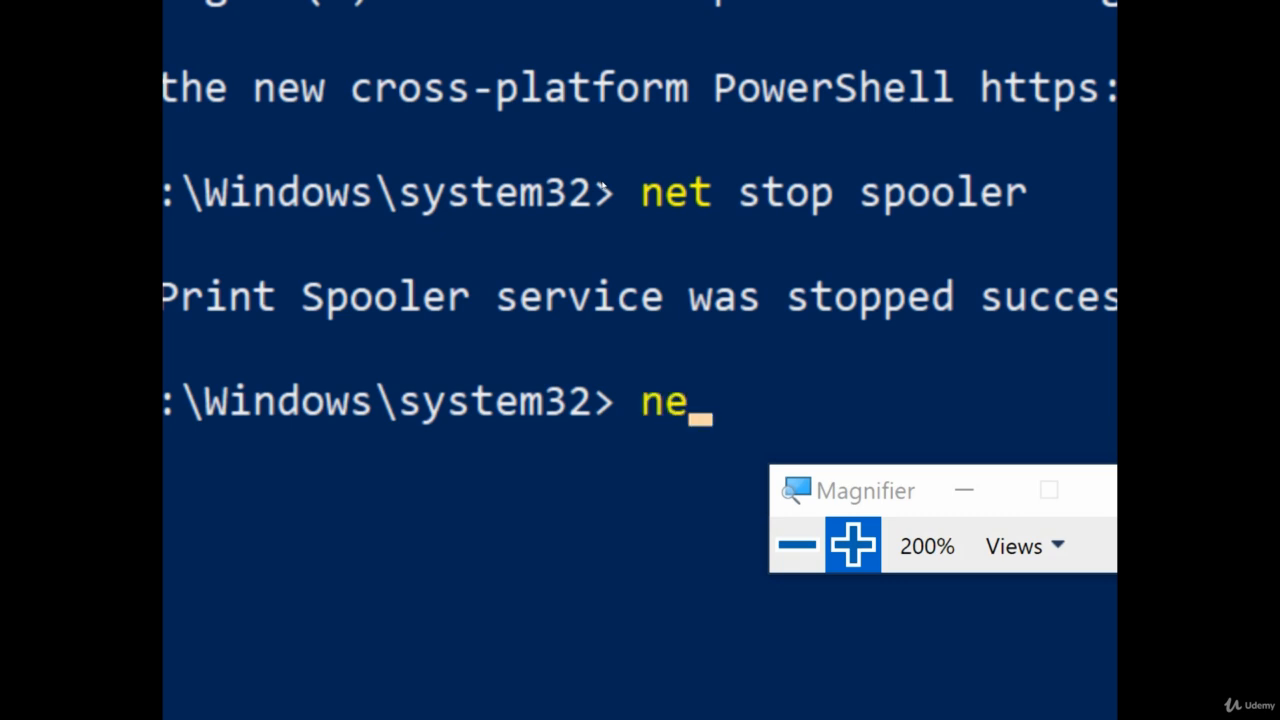
text(t start st)
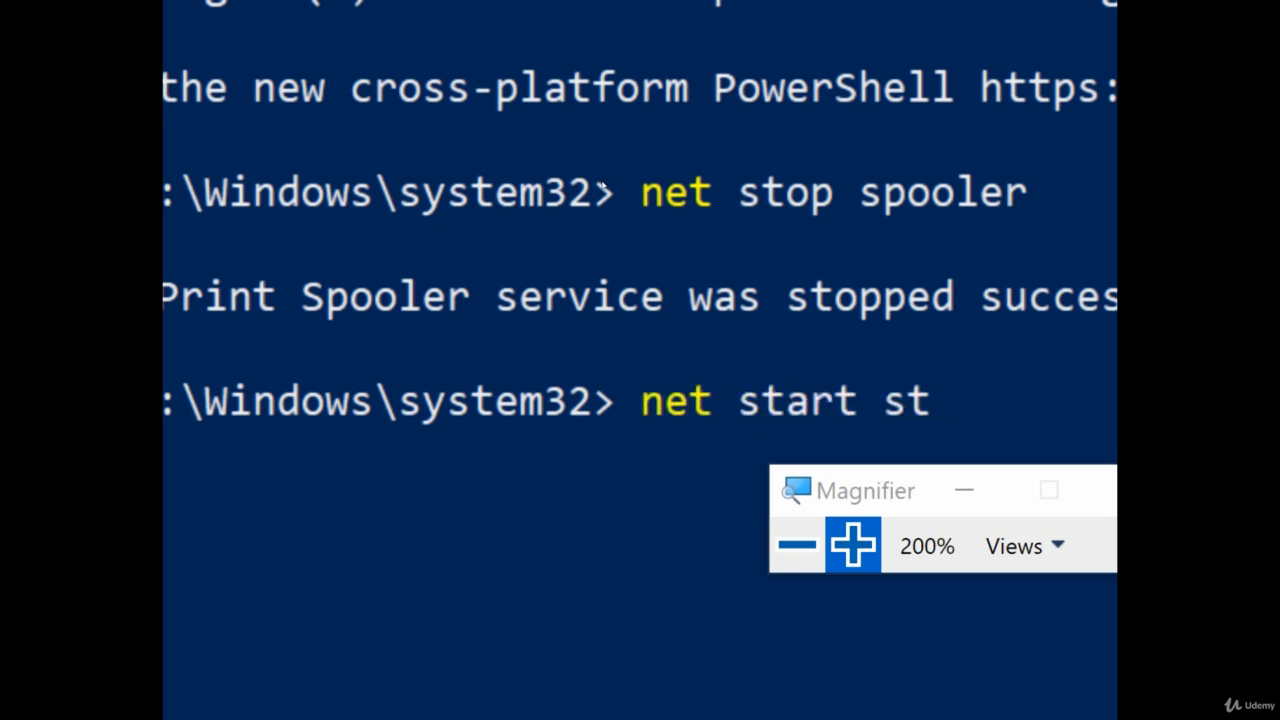
key(BackSpace)
text(pooler)
key(Return)
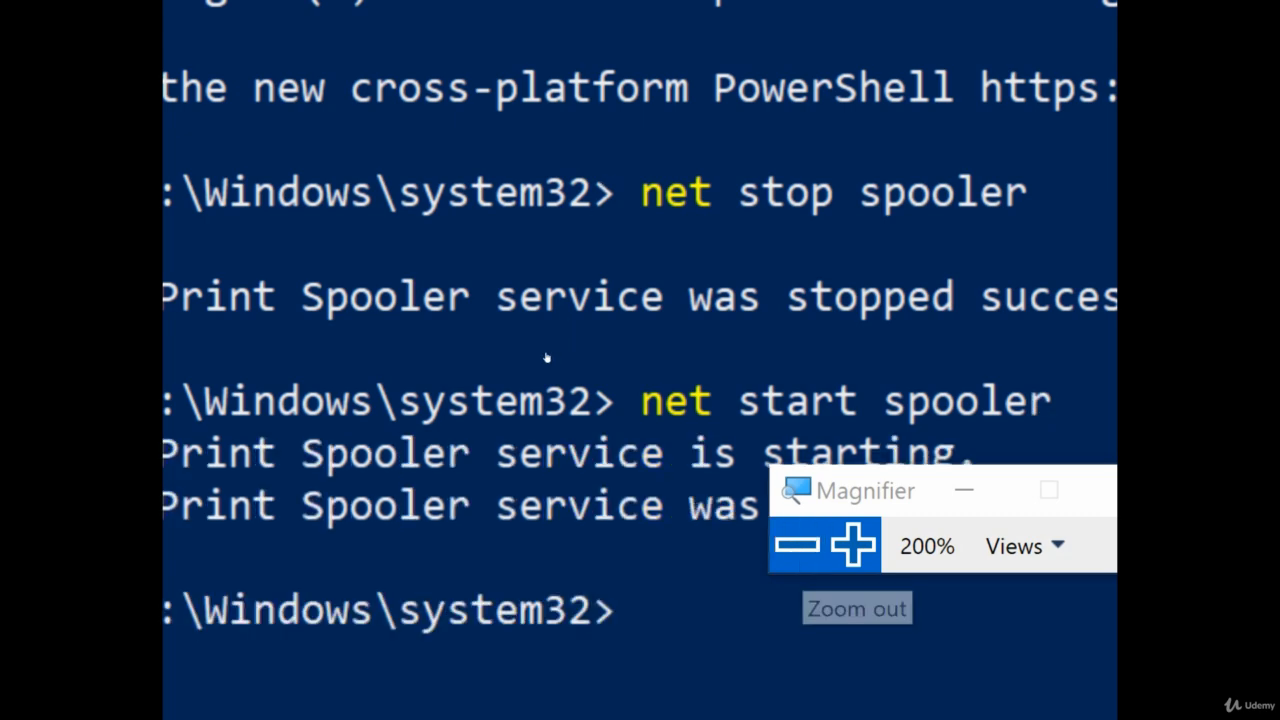
key(super+minus)
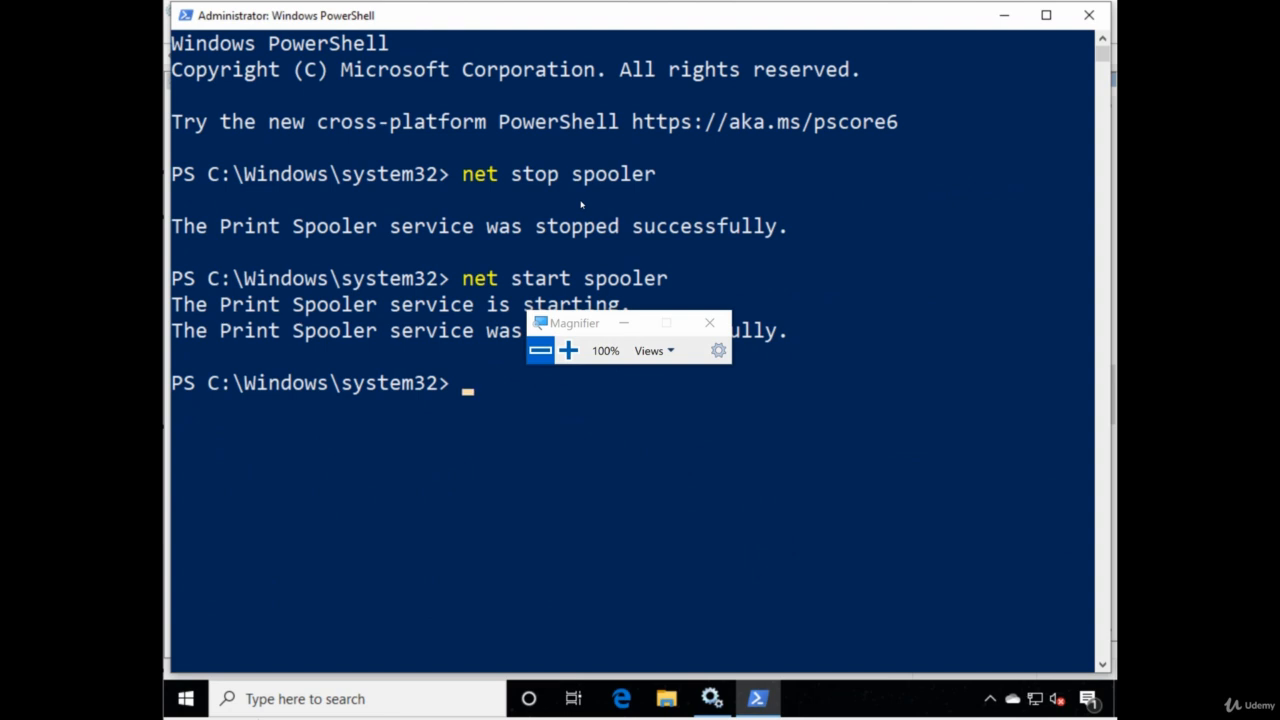